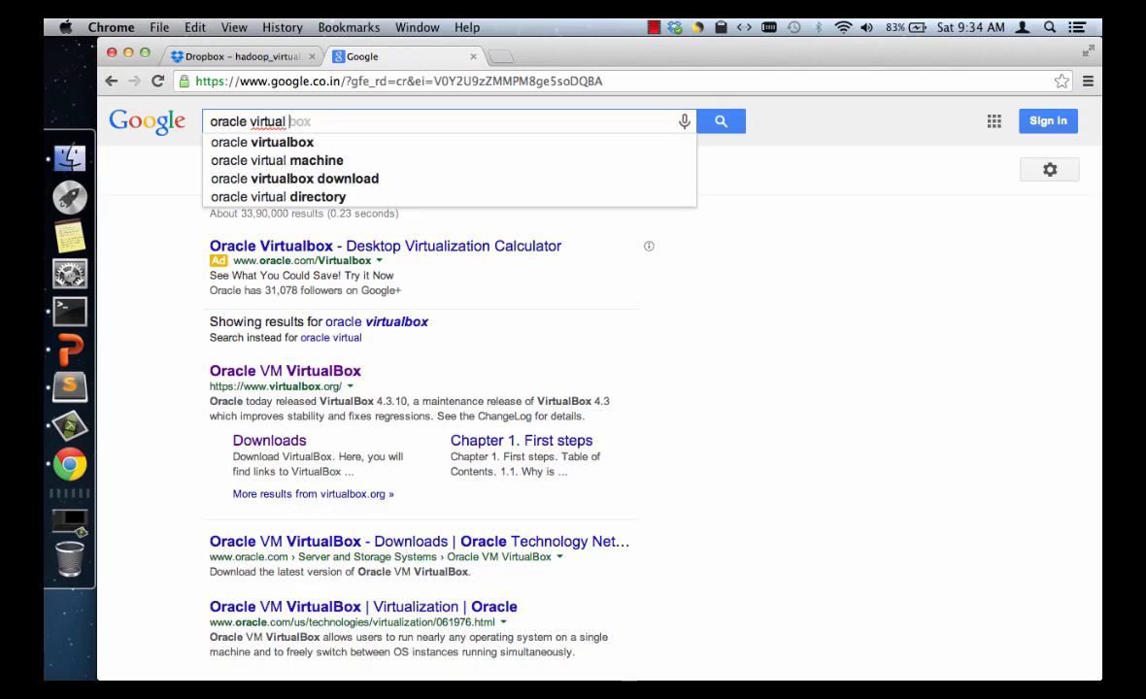
# Step: Search Google for oracle virtualbox and open the Downloads page of the Oracle VM VirtualBox website
pyautogui.press('Return')
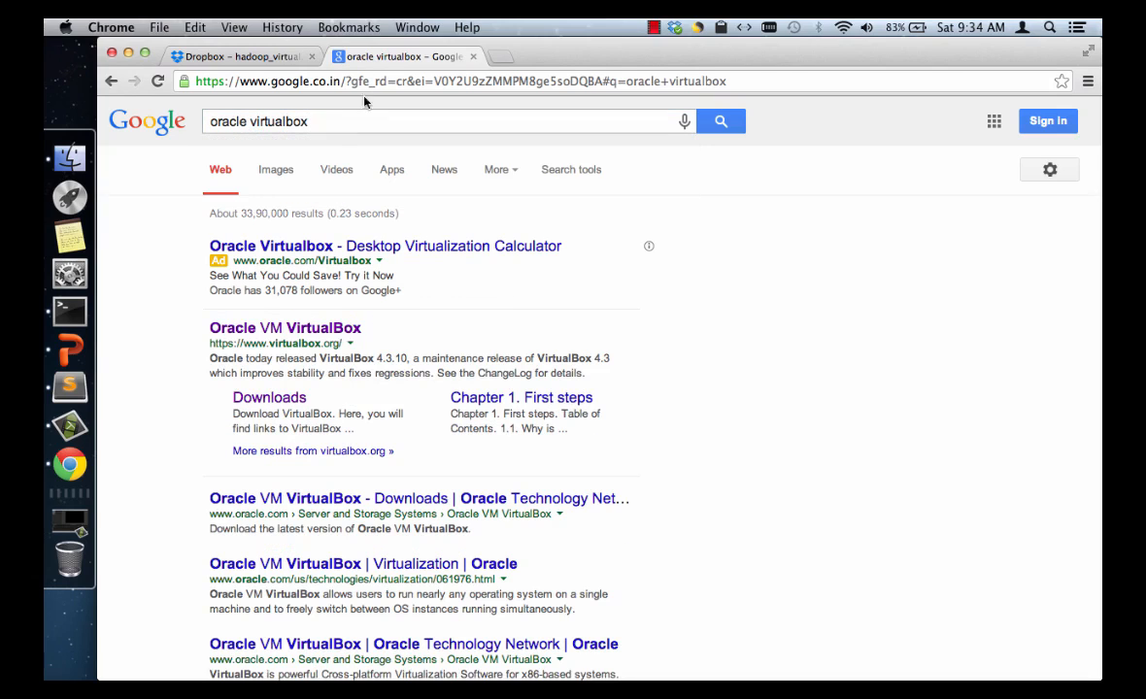
pyautogui.click(315, 334)
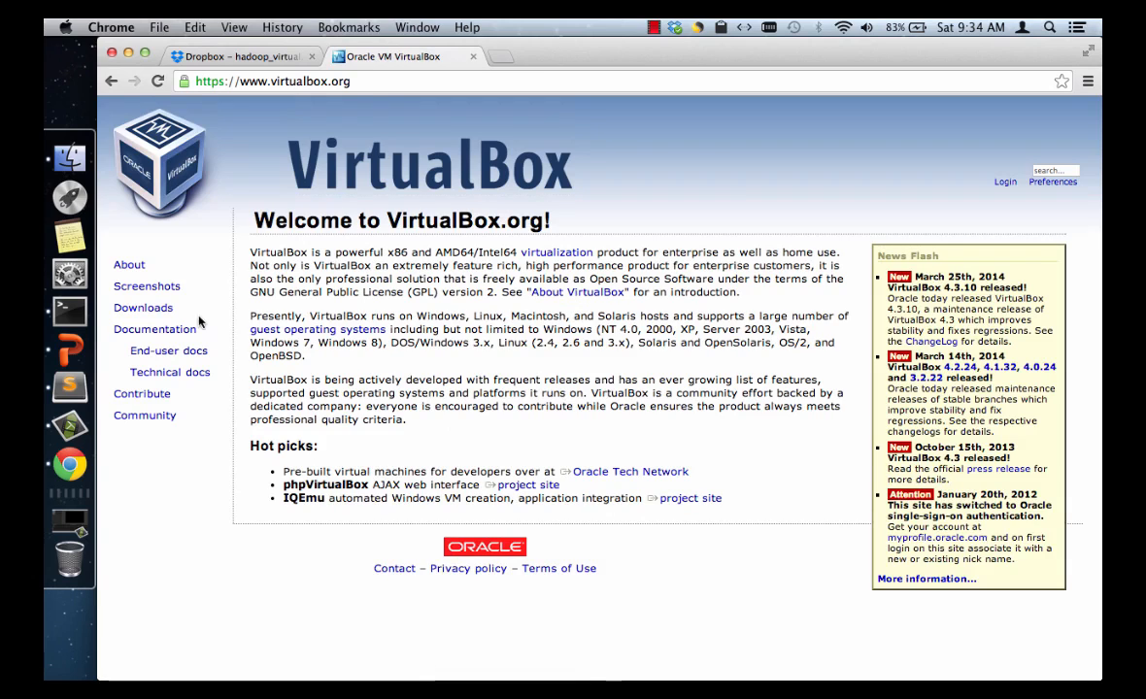
pyautogui.click(159, 309)
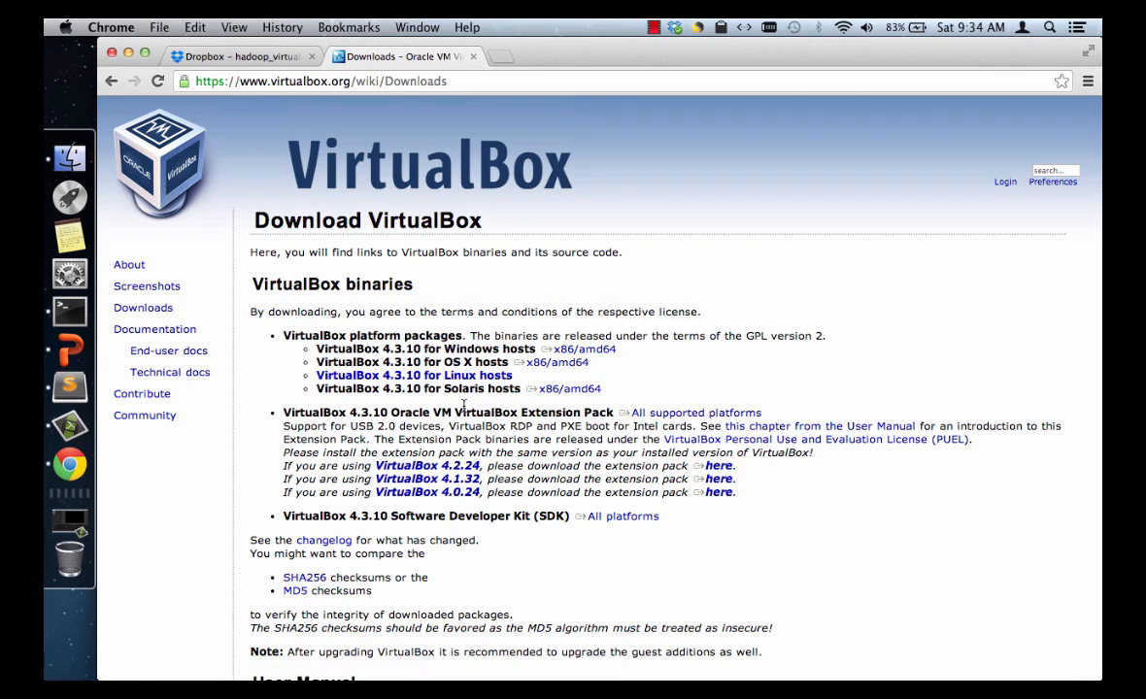
pyautogui.click(573, 352)
pyautogui.click(573, 353)
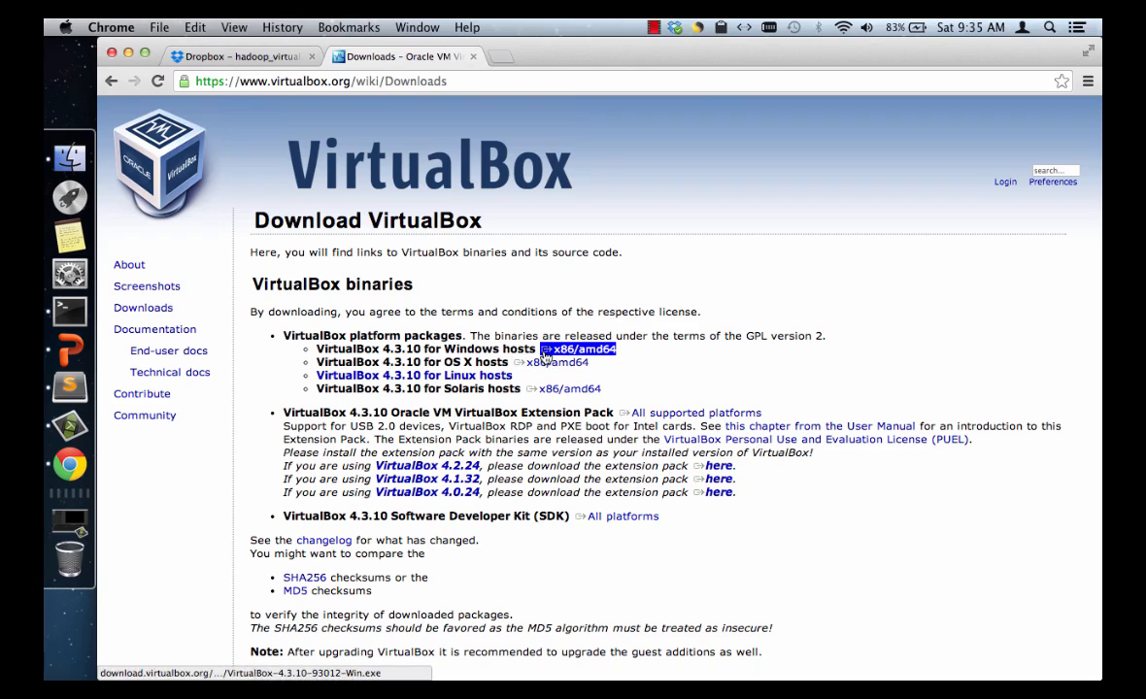
pyautogui.click(556, 362)
pyautogui.click(561, 389)
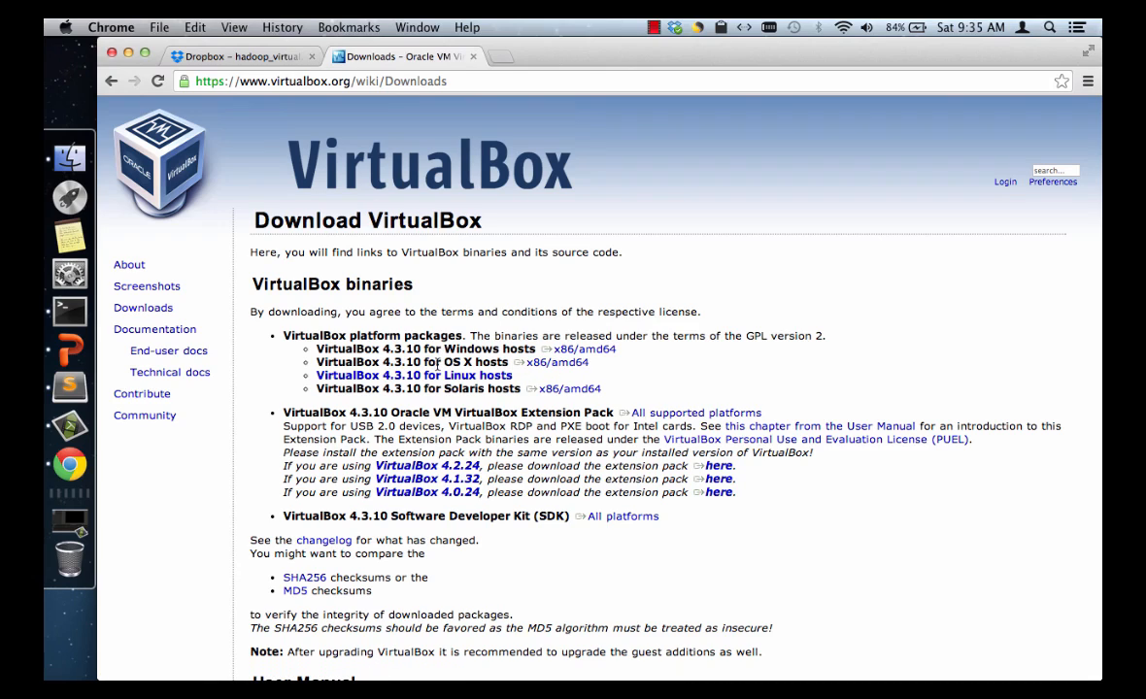
pyautogui.click(551, 363)
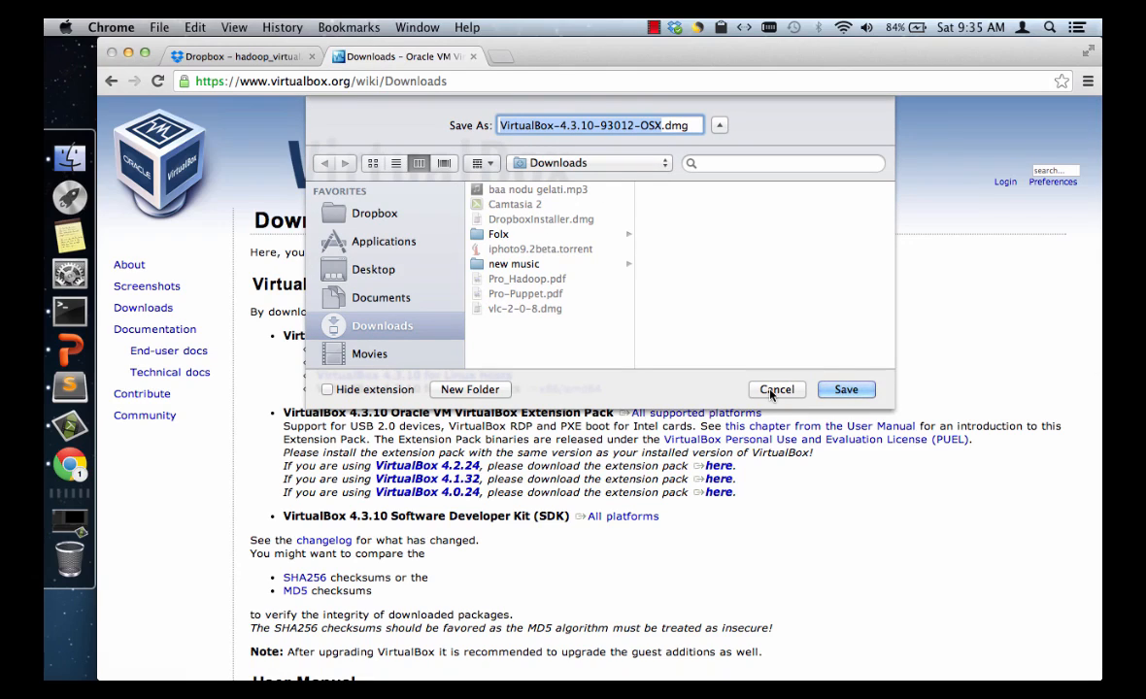
pyautogui.click(774, 390)
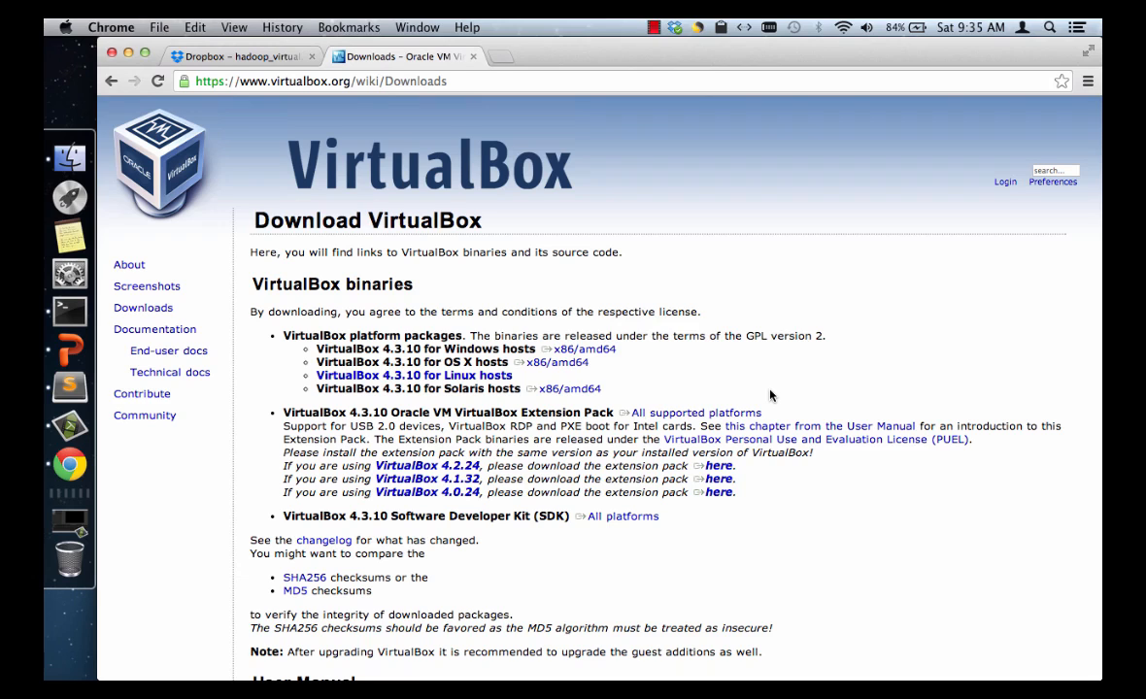
# Step: Launch VirtualBox from its desktop shortcut and keep its manager window in front
pyautogui.press('F11')
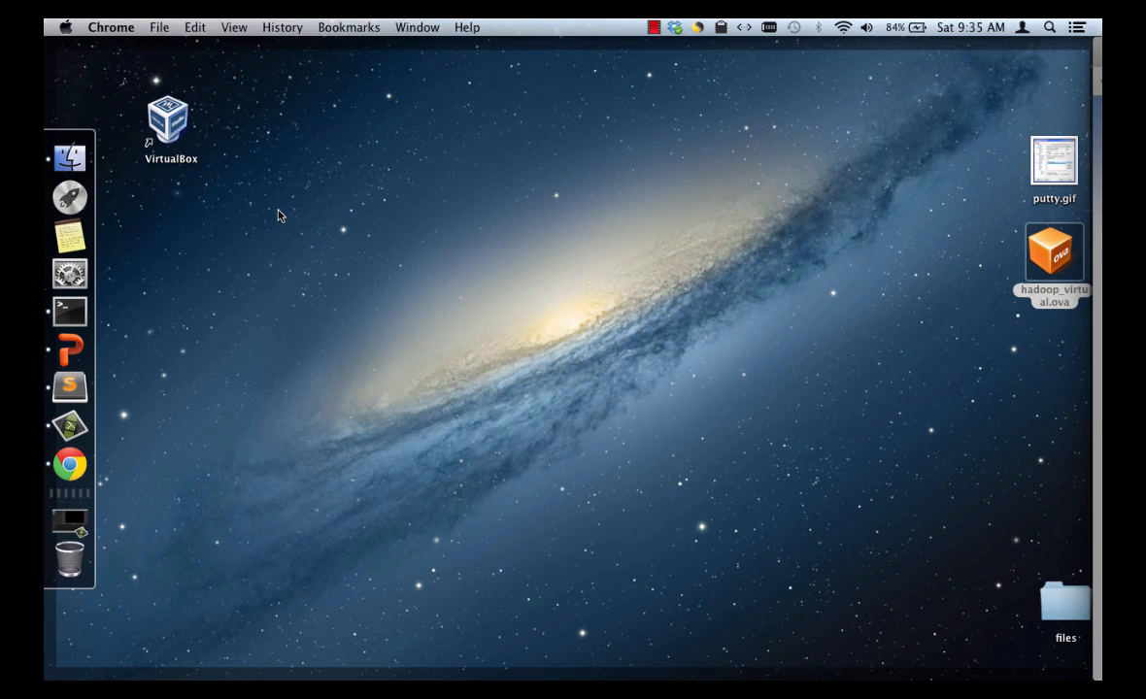
pyautogui.click(171, 120)
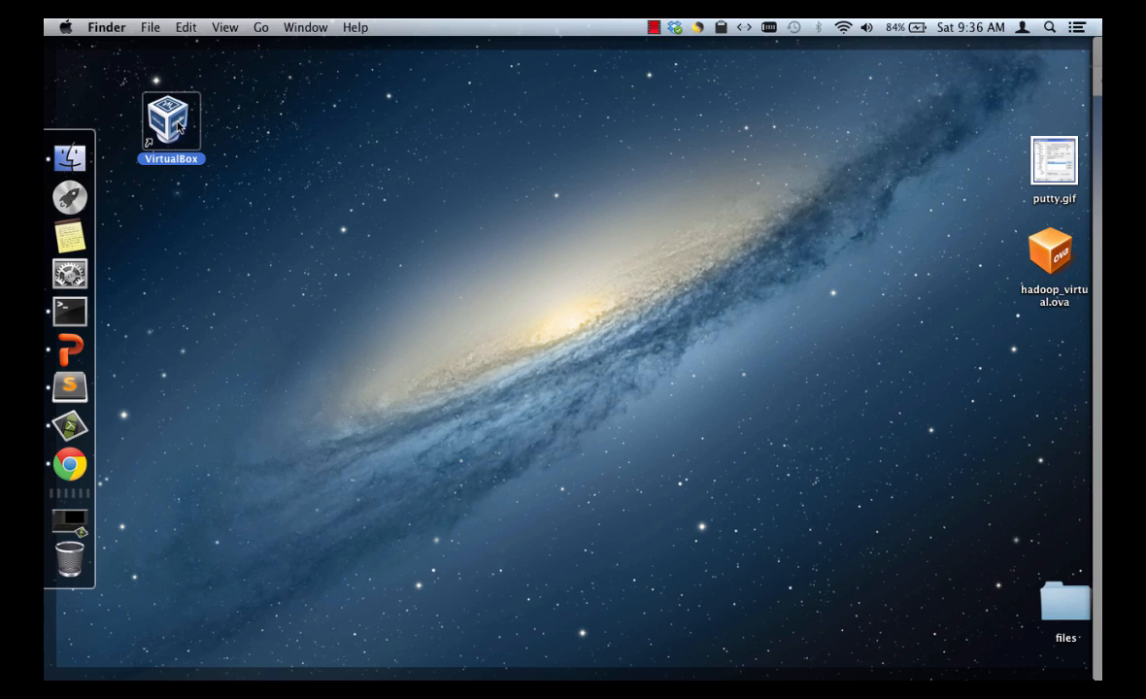
pyautogui.doubleClick(178, 127)
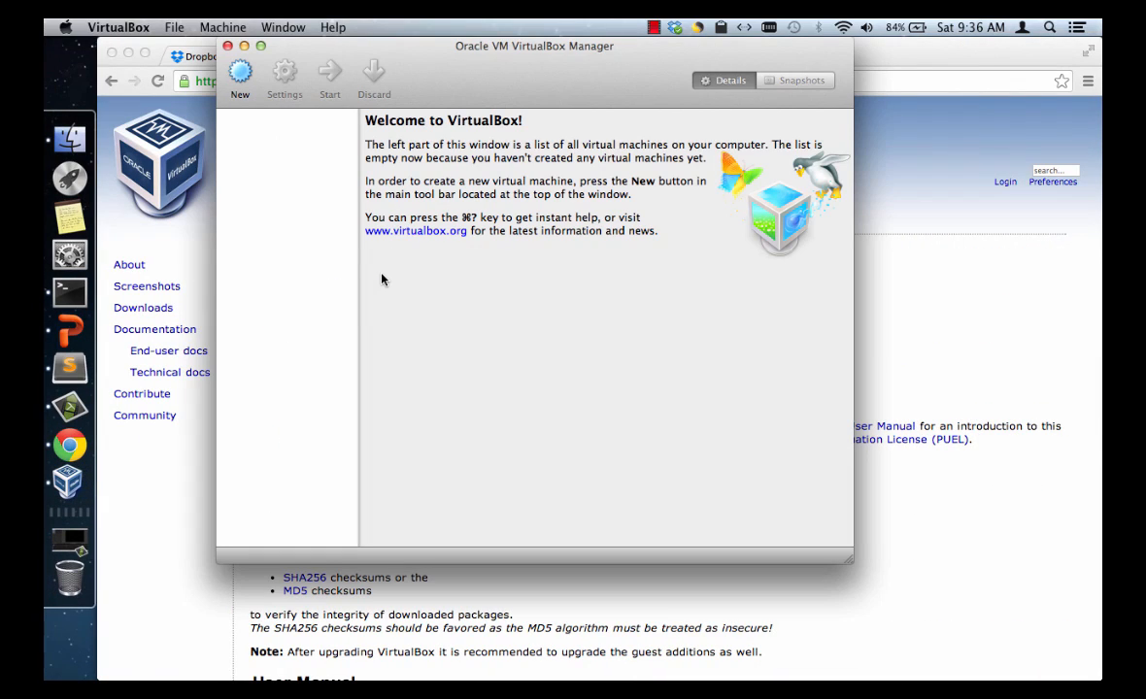
pyautogui.click(70, 292)
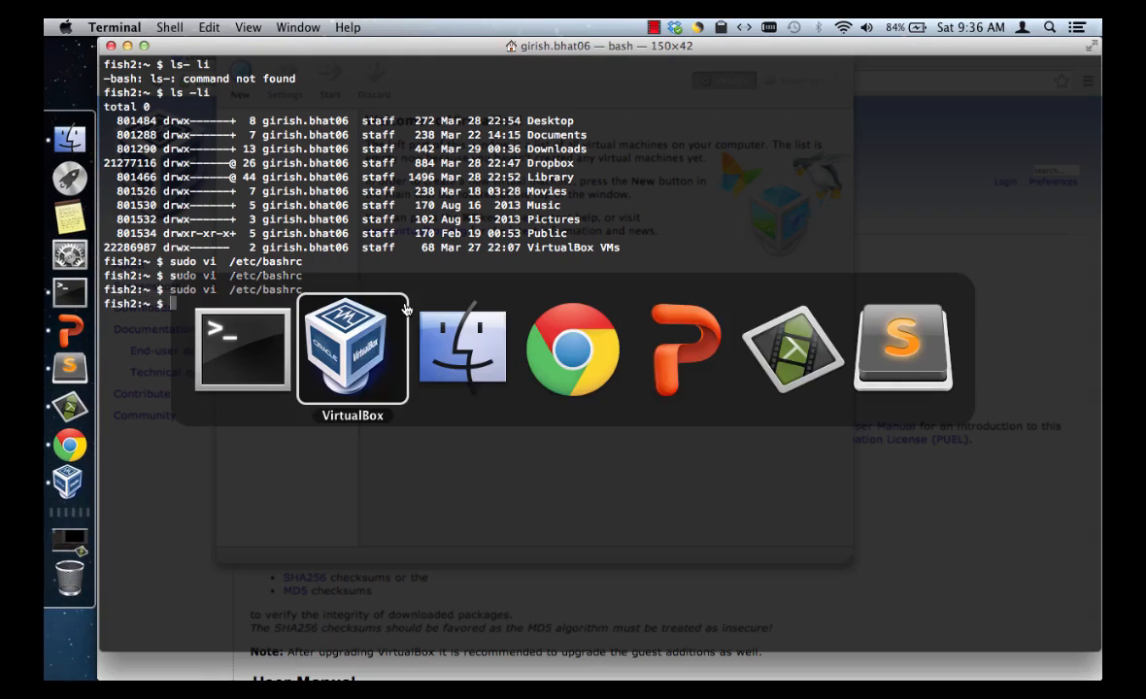
pyautogui.press('super+Tab')
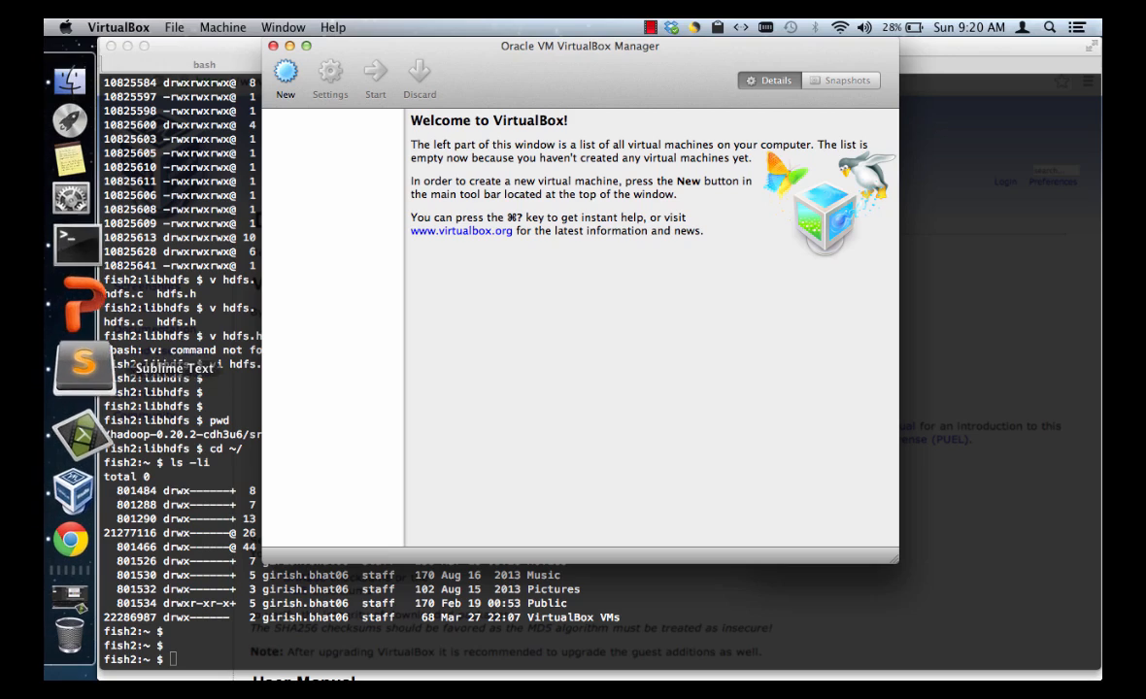
# Step: Switch to Sublime Text and examine the hadoop_virtual.ova Dropbox link under Image download in the Links file
pyautogui.click(70, 367)
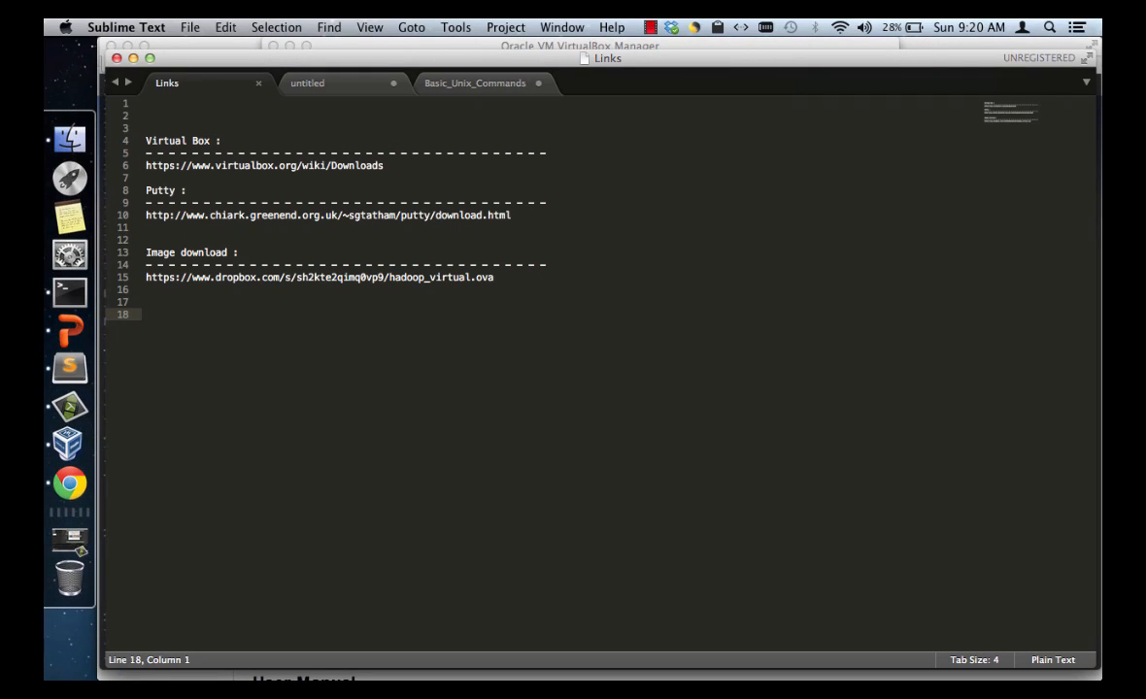
pyautogui.moveTo(497, 277); pyautogui.dragTo(145, 277)
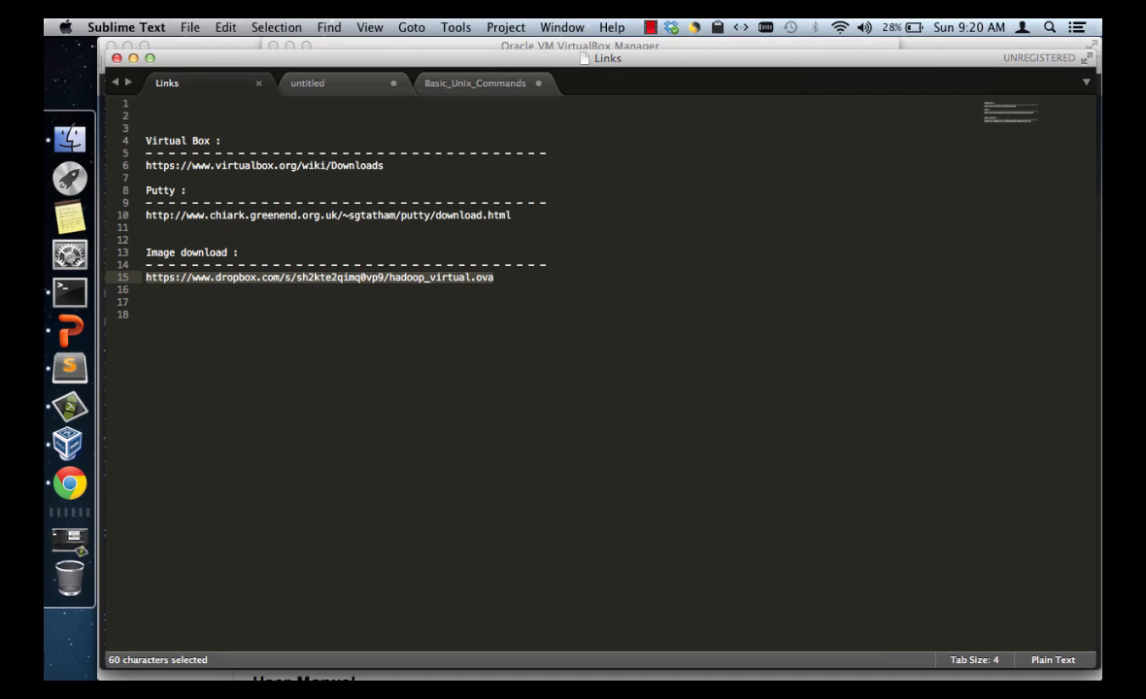
pyautogui.click(146, 302)
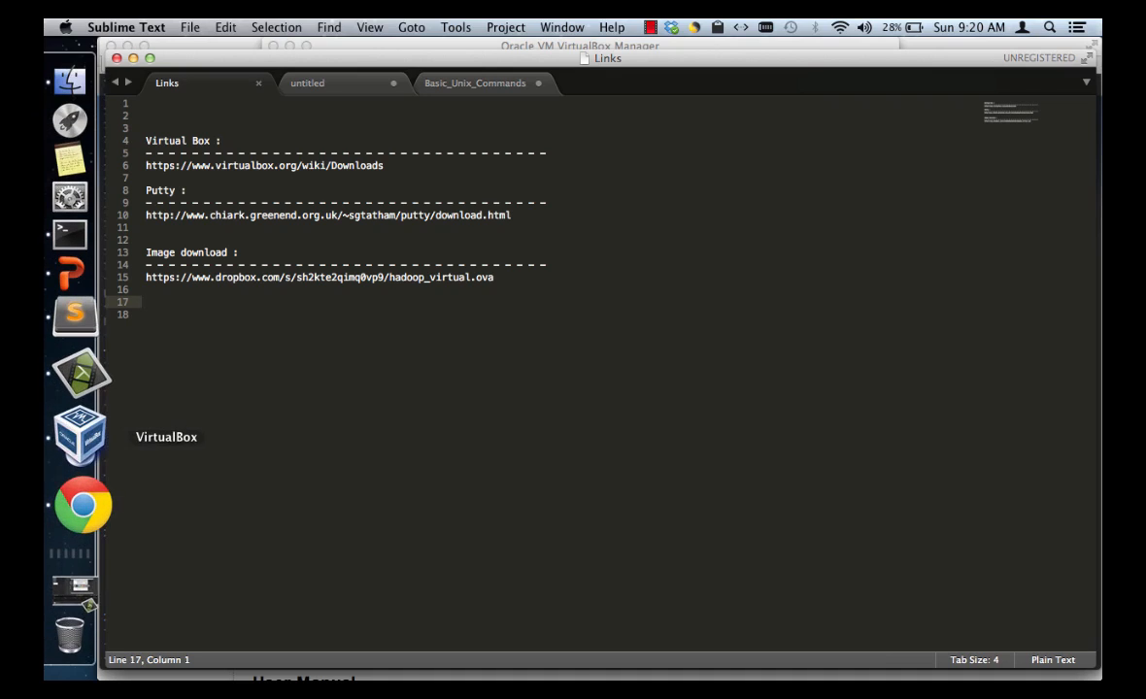
pyautogui.click(496, 278)
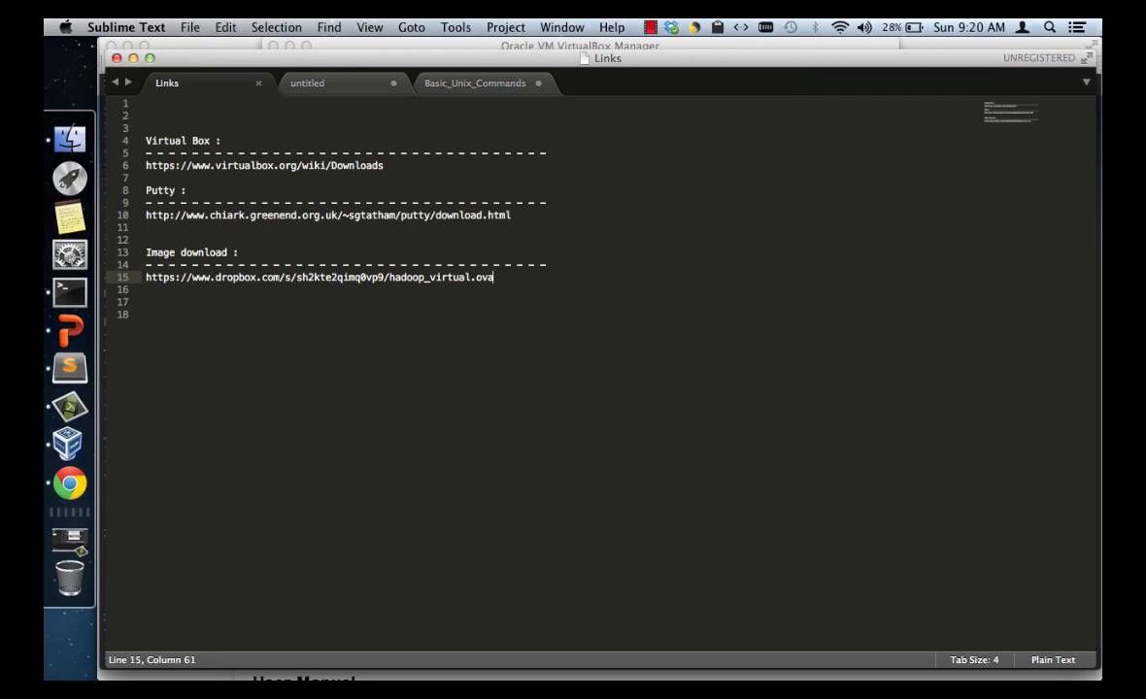
pyautogui.moveTo(496, 278); pyautogui.dragTo(146, 277)
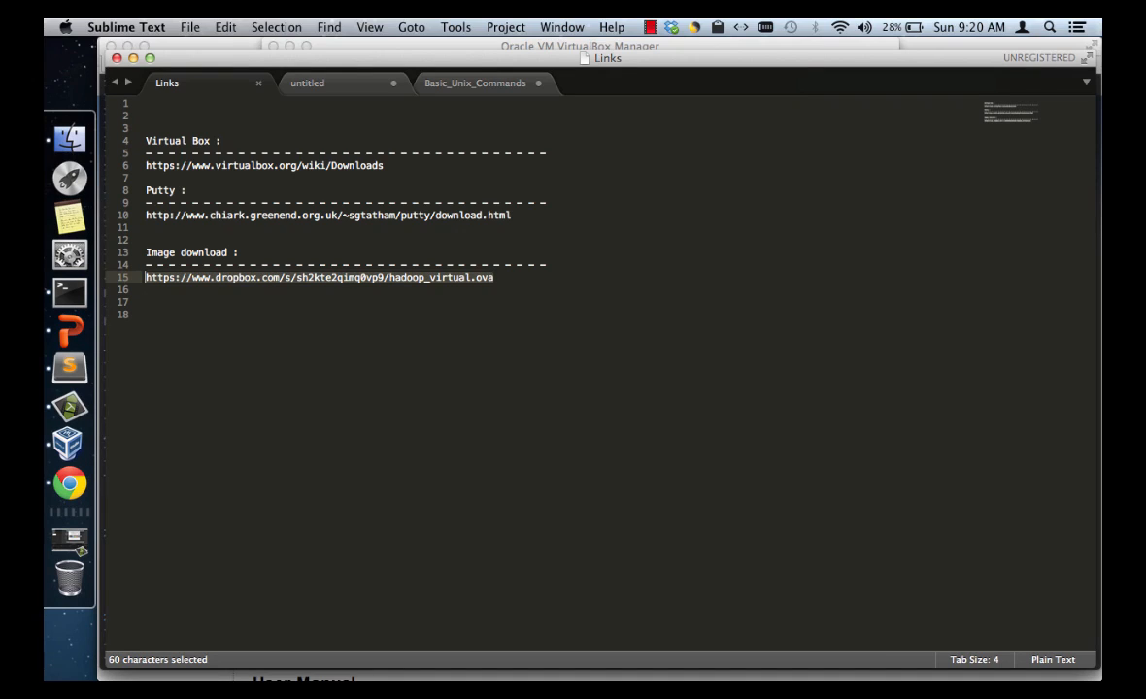
pyautogui.click(146, 290)
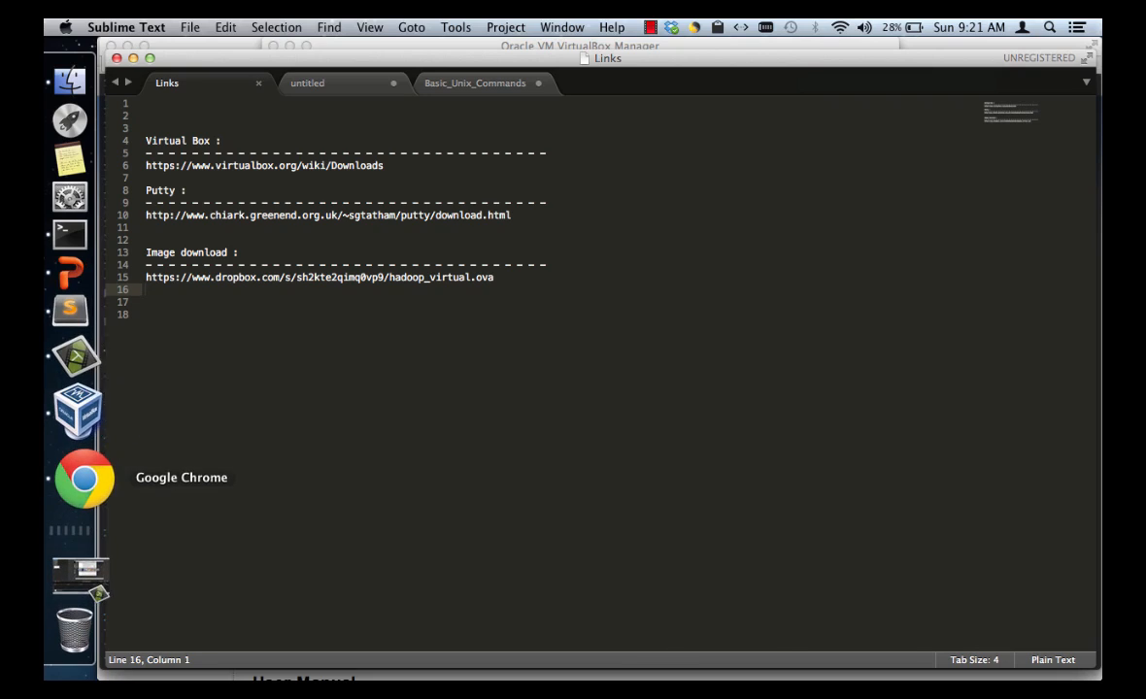
# Step: Switch to Chrome and try to download hadoop_virtual.ova from its Dropbox page to the Desktop folder
pyautogui.click(83, 478)
pyautogui.click(238, 56)
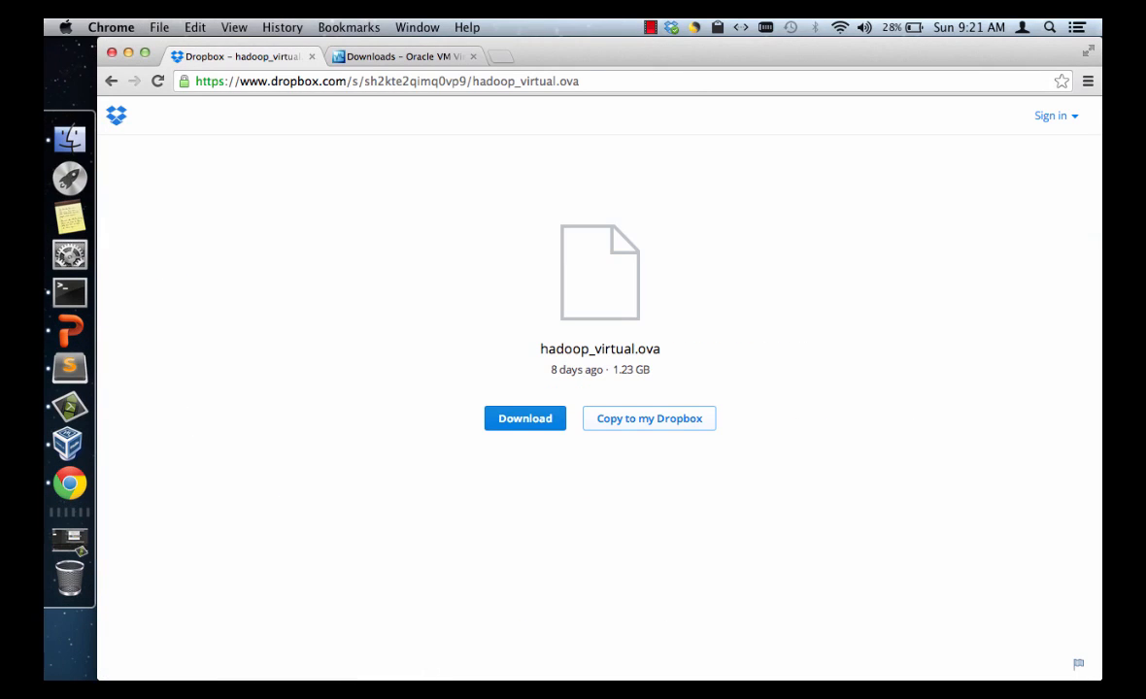
pyautogui.press('super+l')
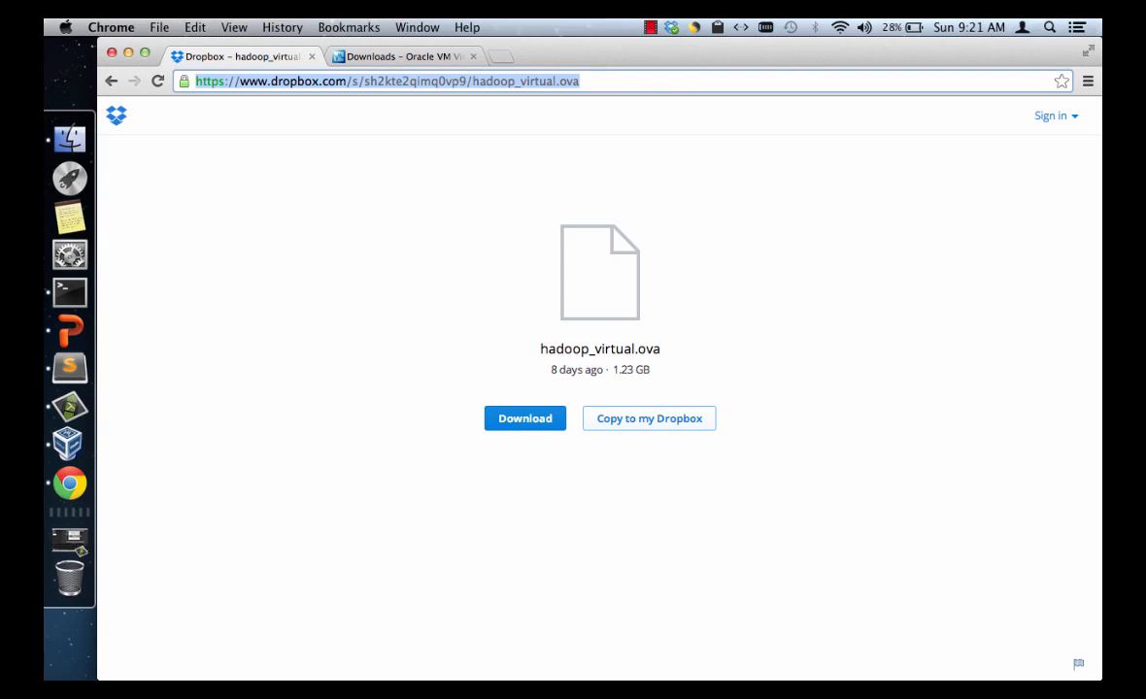
pyautogui.click(525, 418)
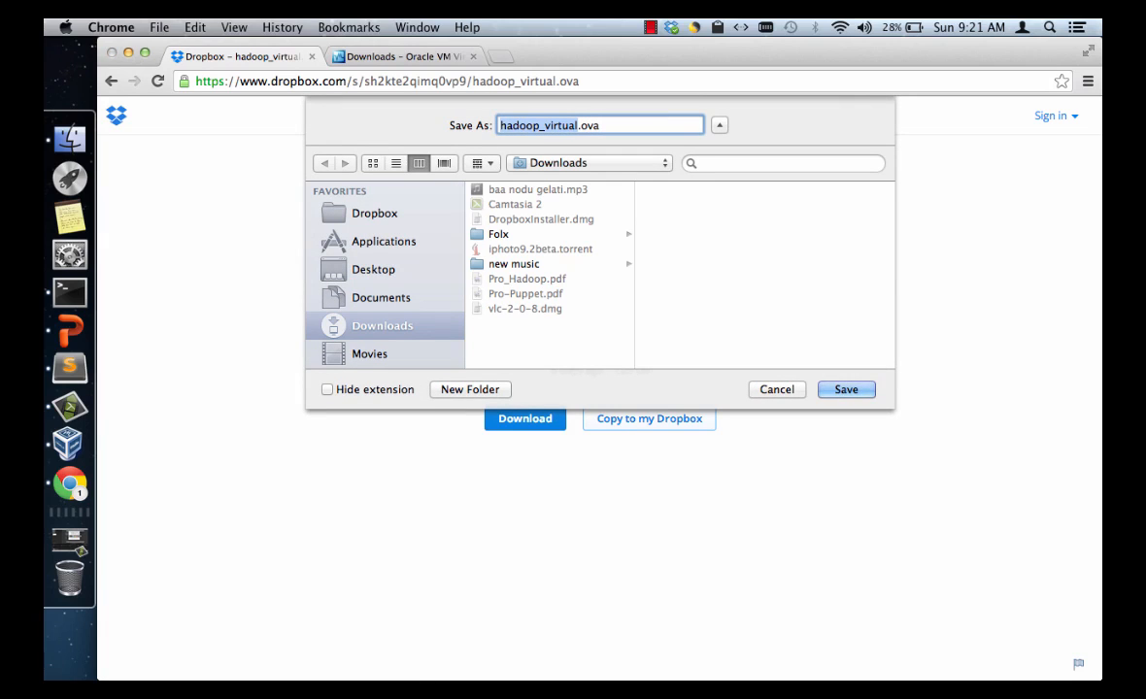
pyautogui.click(373, 270)
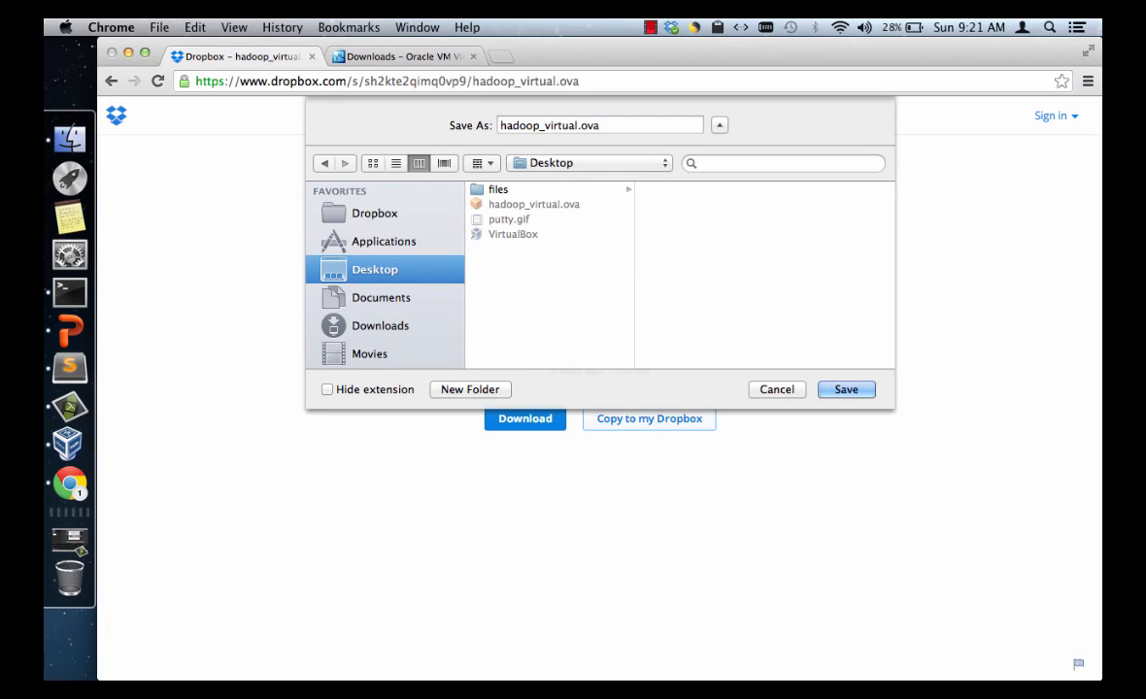
pyautogui.press('Return')
# Step: Select hadoop_virtual.ova on the desktop, and switch to the VirtualBox manager
pyautogui.press('F11')
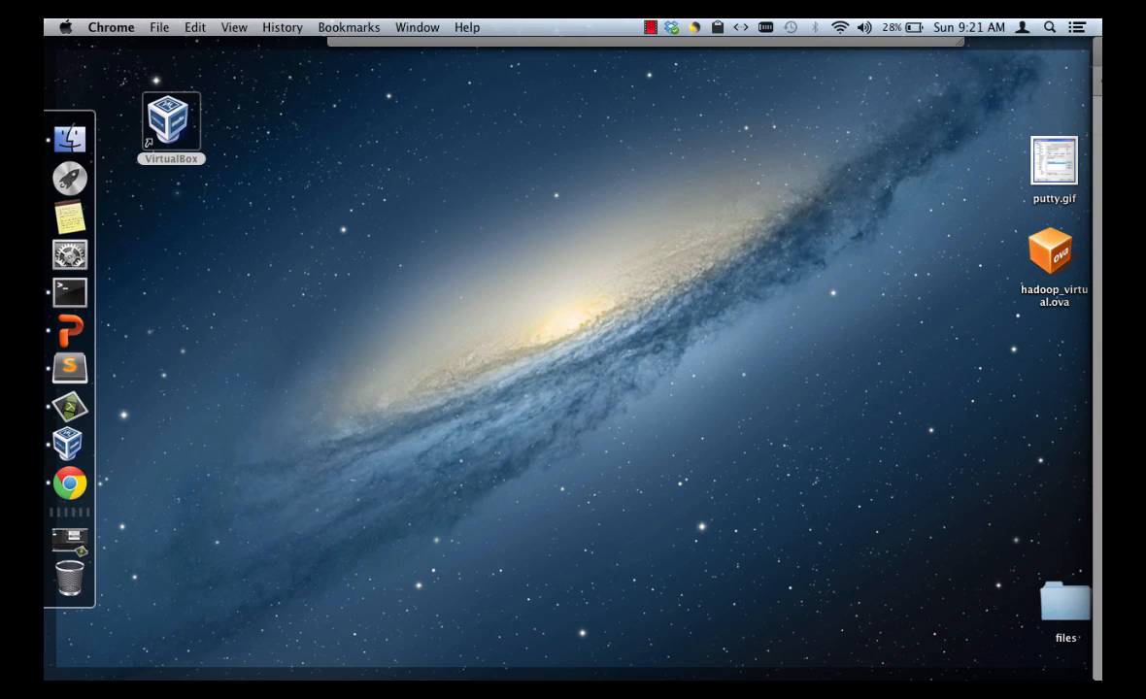
pyautogui.click(1052, 252)
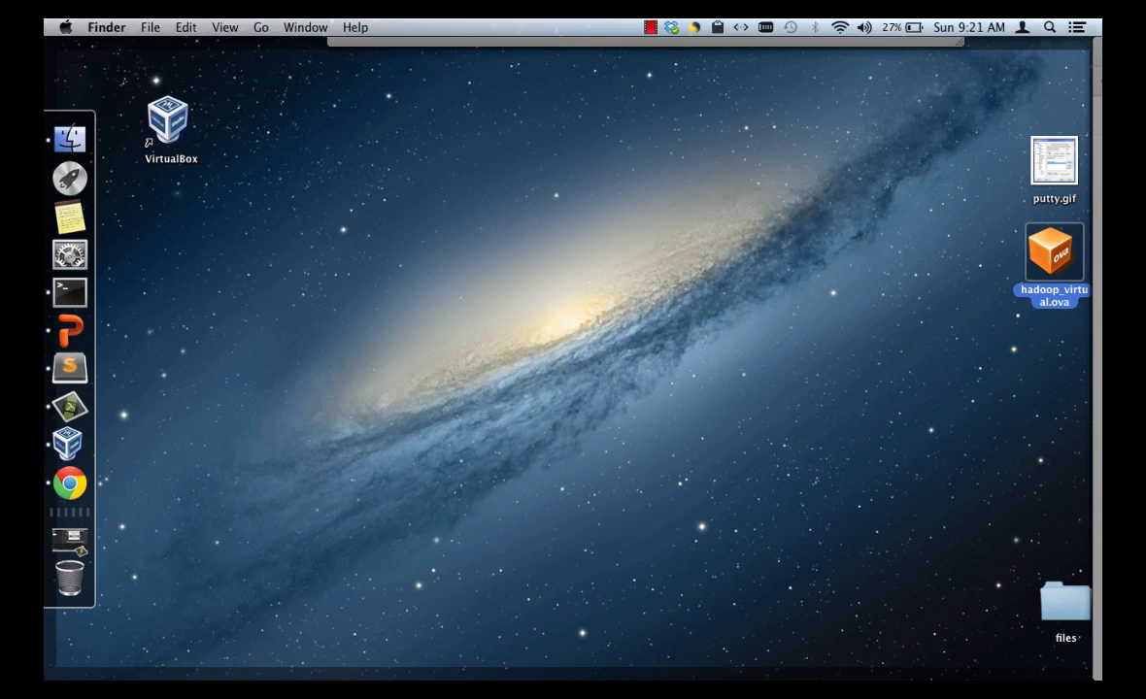
pyautogui.click(67, 444)
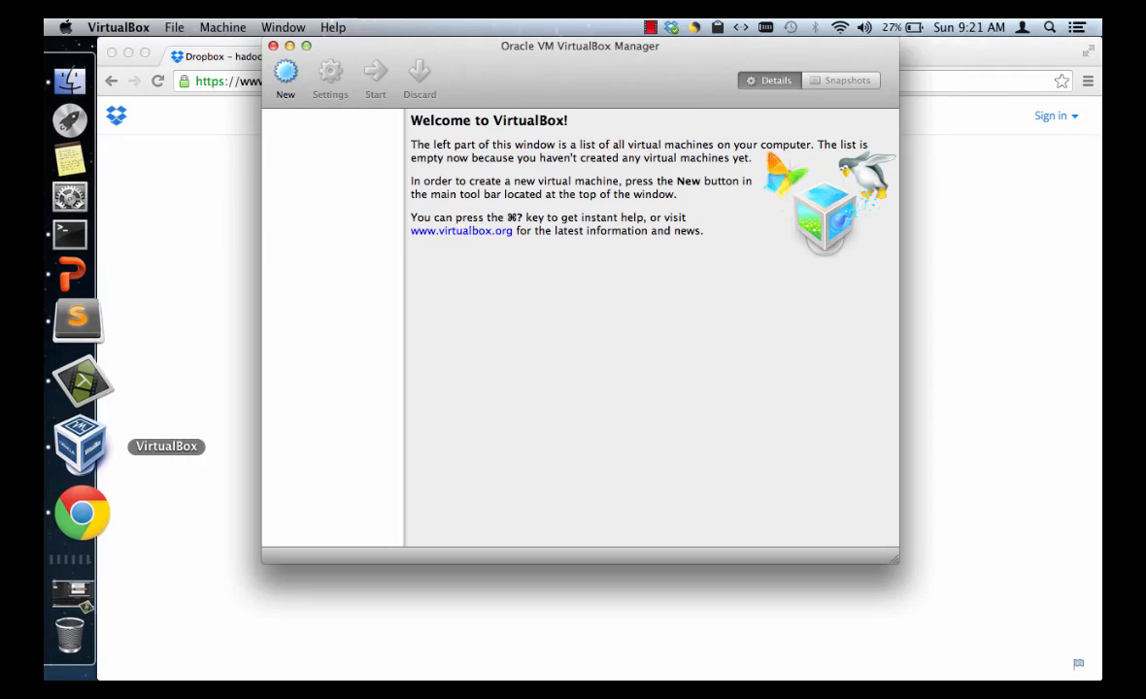
pyautogui.press('super+Tab')
pyautogui.press('super+Tab')
pyautogui.press('super+Tab')
pyautogui.press('super+Tab')
pyautogui.press('super+Tab')
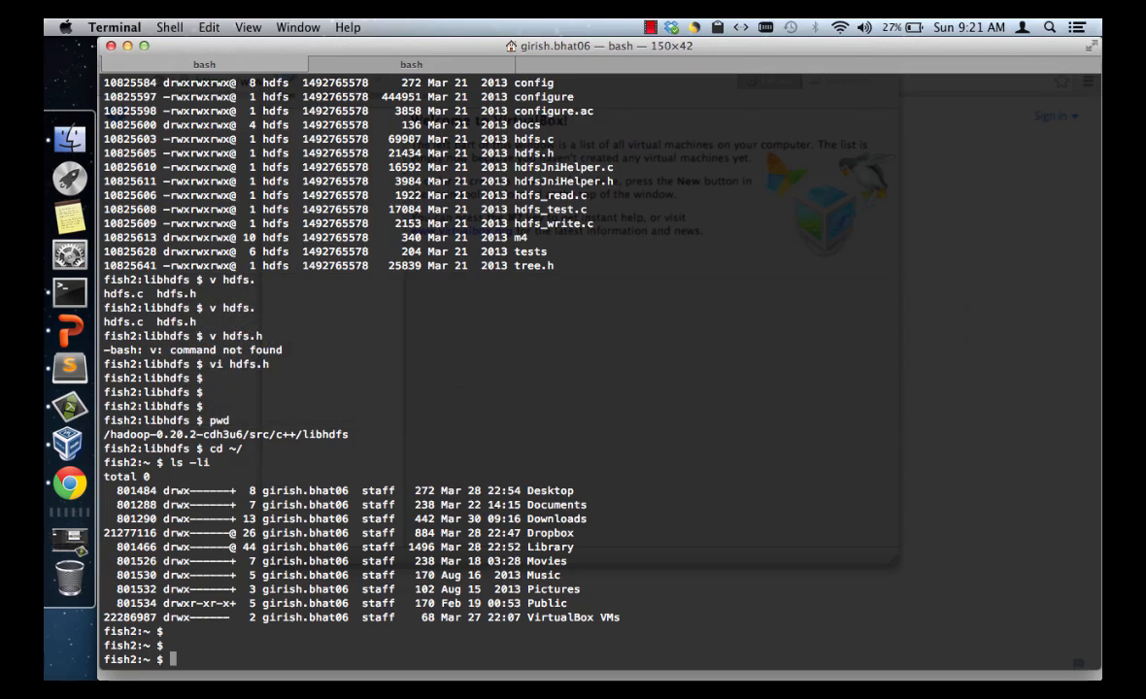
pyautogui.press('super+Tab')
pyautogui.press('super+Tab')
pyautogui.press('super+shift+Tab')
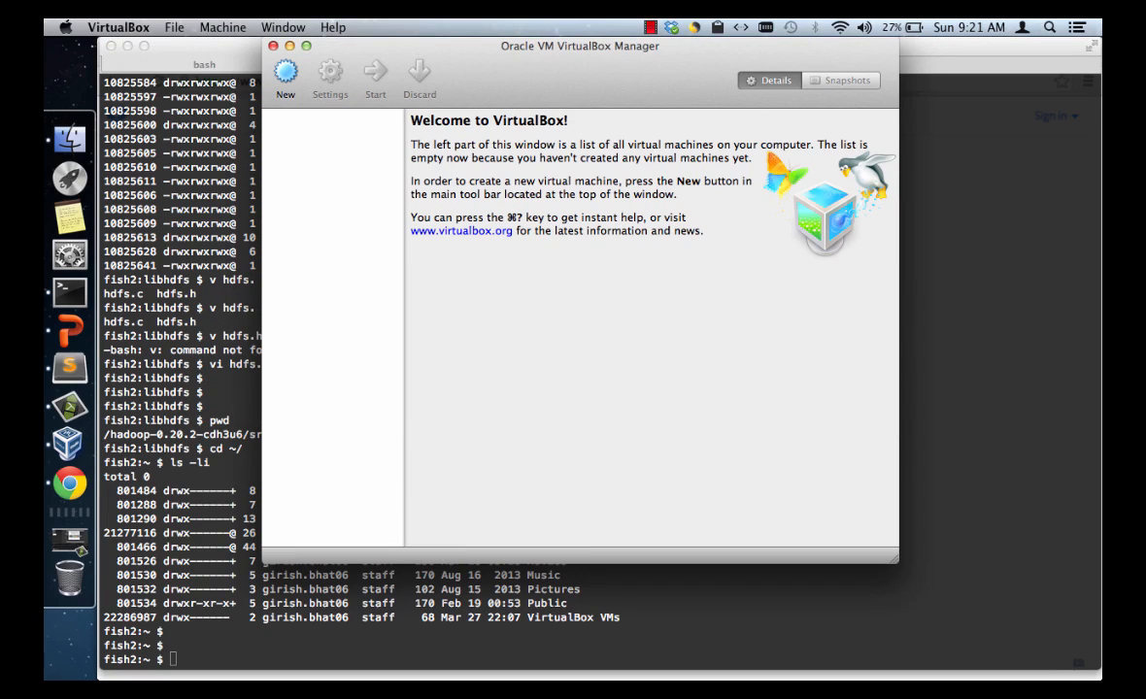
# Step: Start an appliance import, load hadoop_virtual.ova from the Desktop folder and review the virtual system's configuration
pyautogui.click(175, 28)
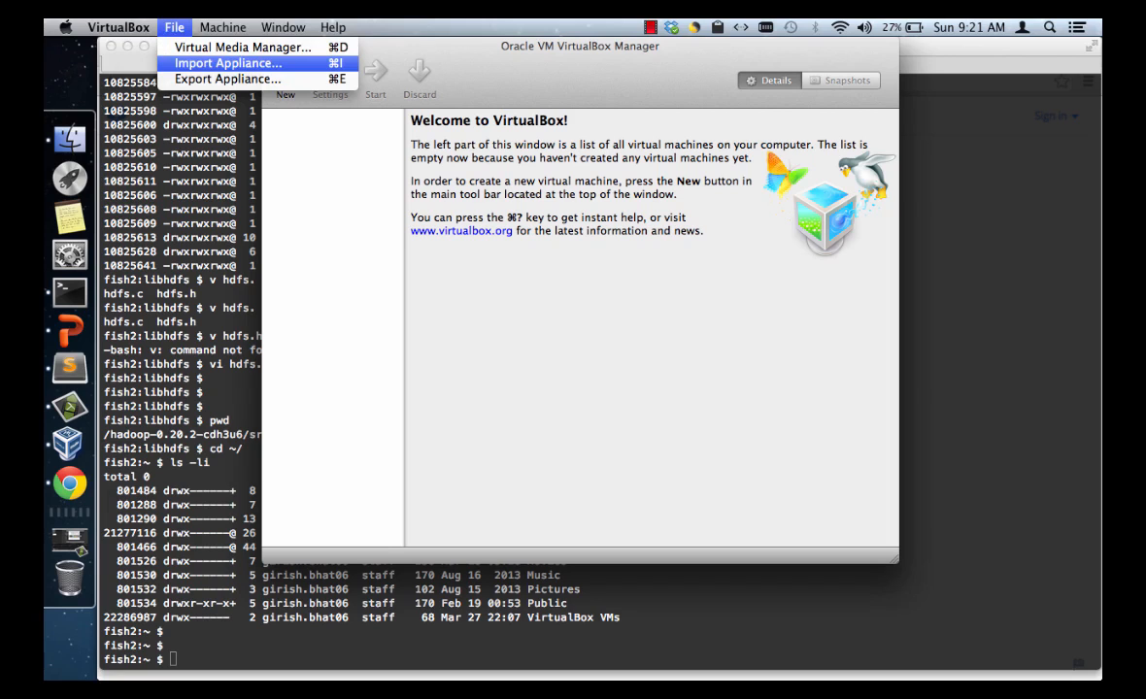
pyautogui.click(228, 63)
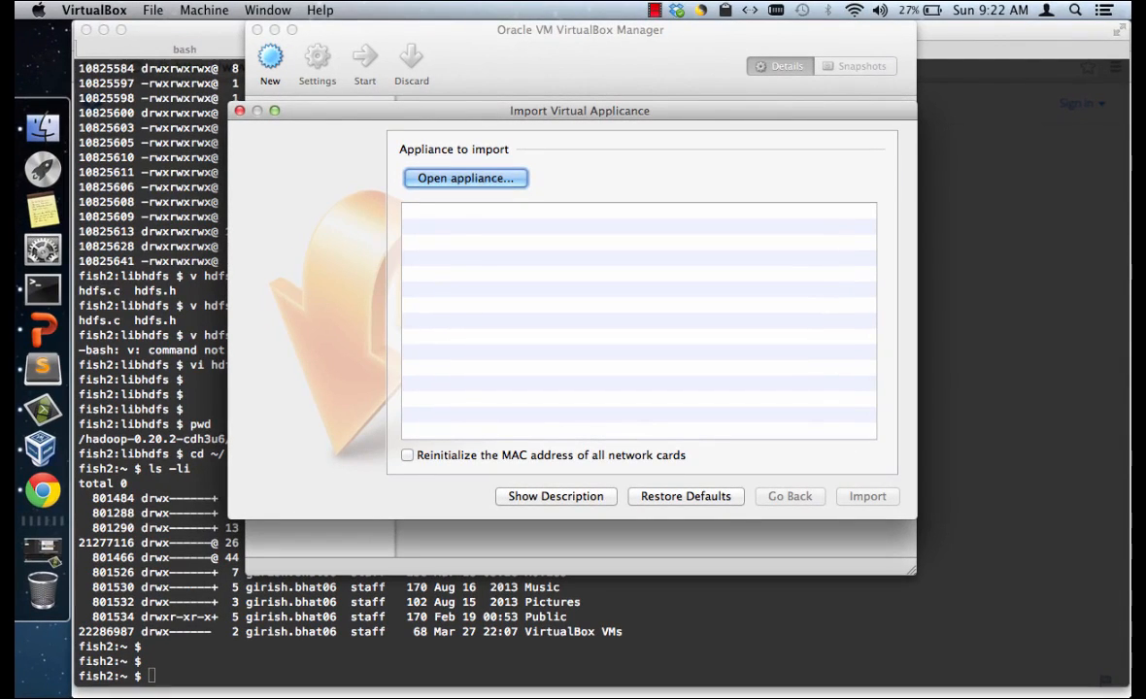
pyautogui.click(466, 179)
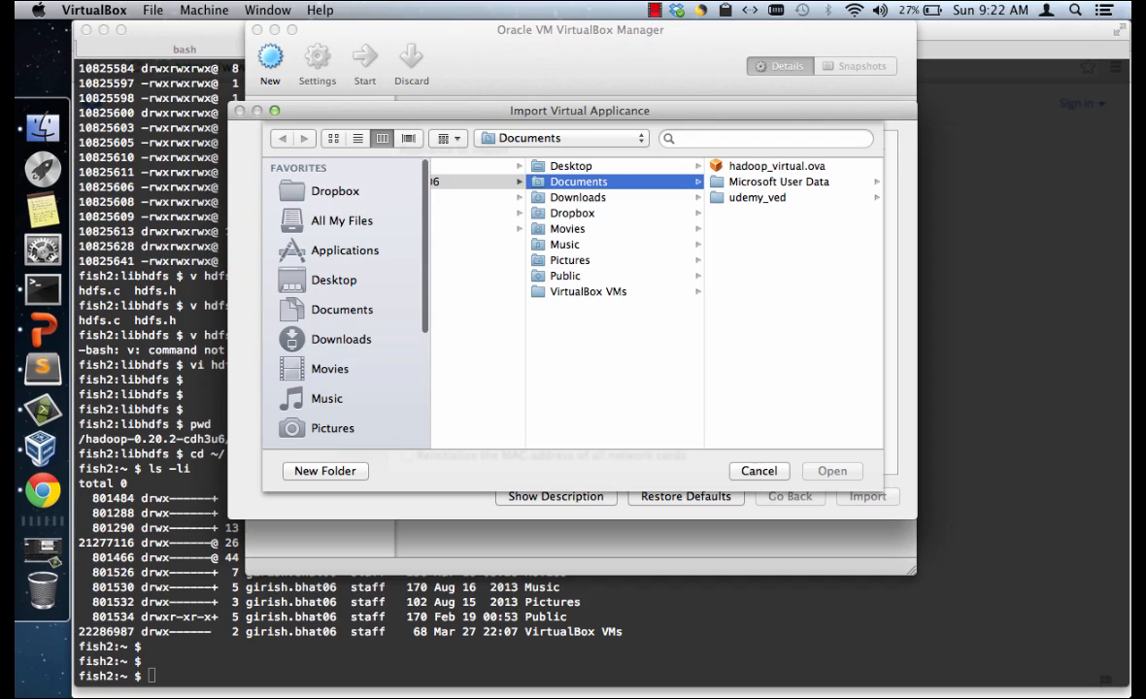
pyautogui.click(334, 280)
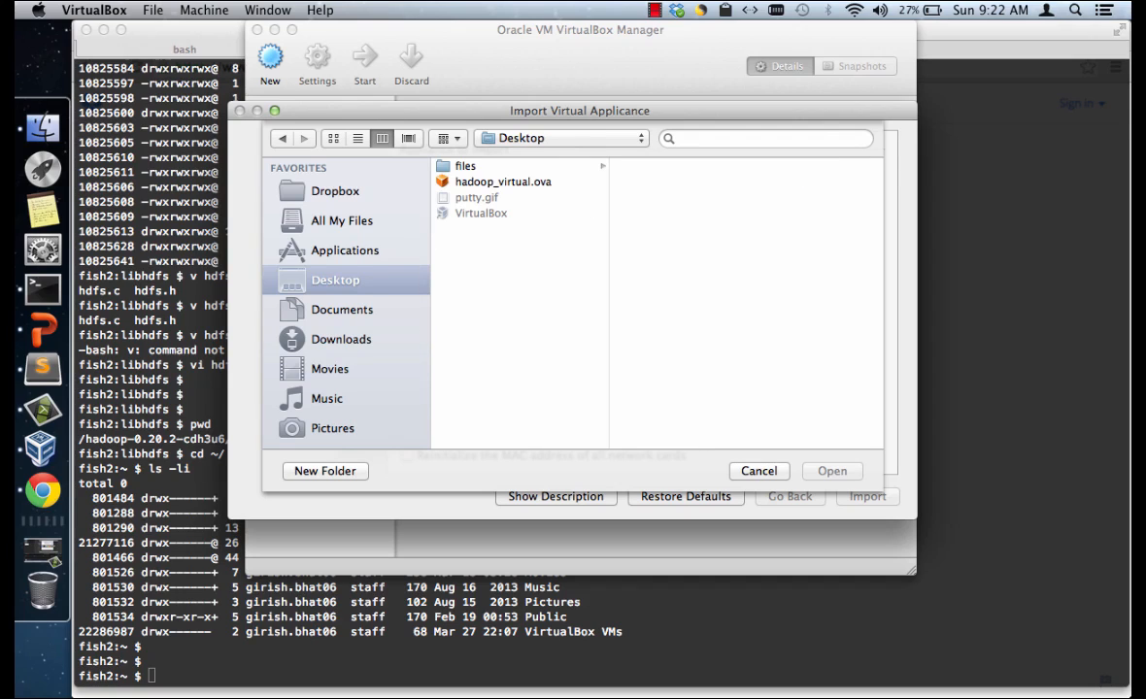
pyautogui.click(503, 182)
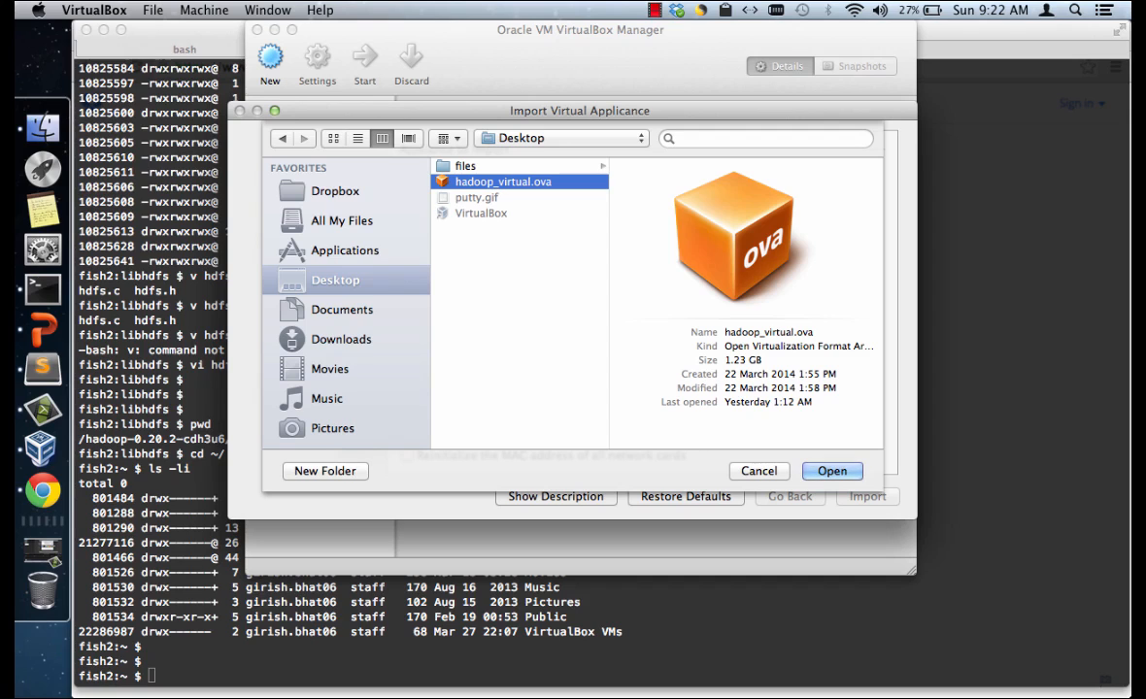
pyautogui.press('Return')
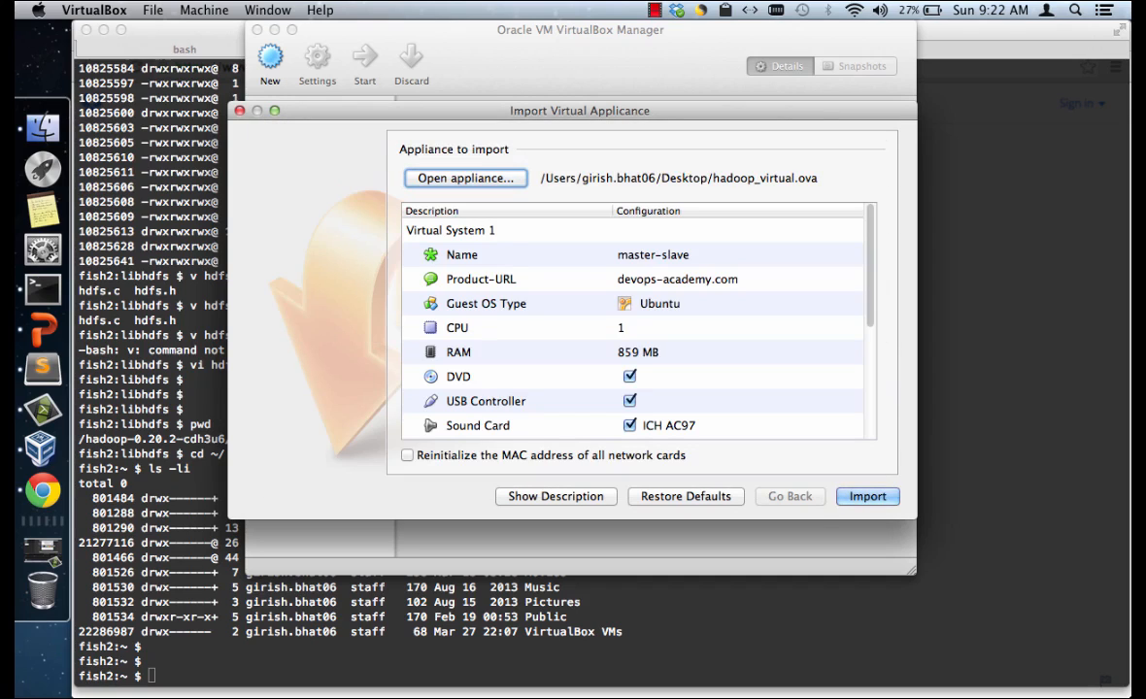
pyautogui.scroll(-3, 638, 320)
pyautogui.scroll(-3, 638, 320)
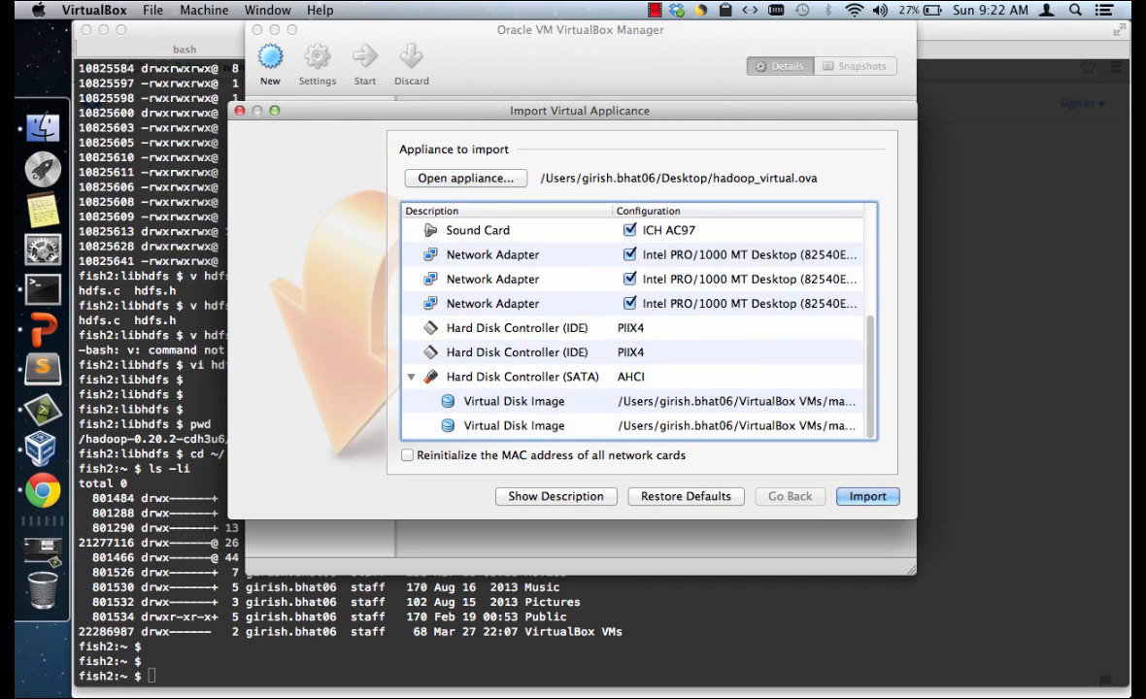
pyautogui.scroll(5, 638, 321)
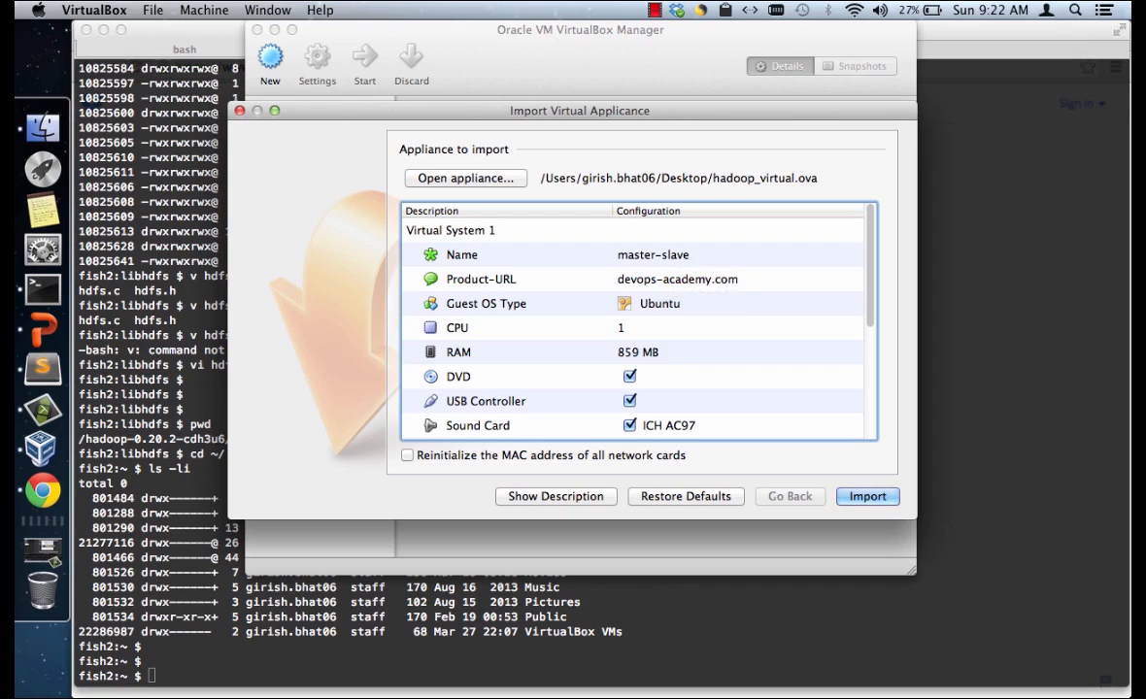
# Step: Review the appliance's remaining hardware settings, enable reinitializing the MAC address of all network cards, and import the appliance
pyautogui.scroll(-1, 638, 320)
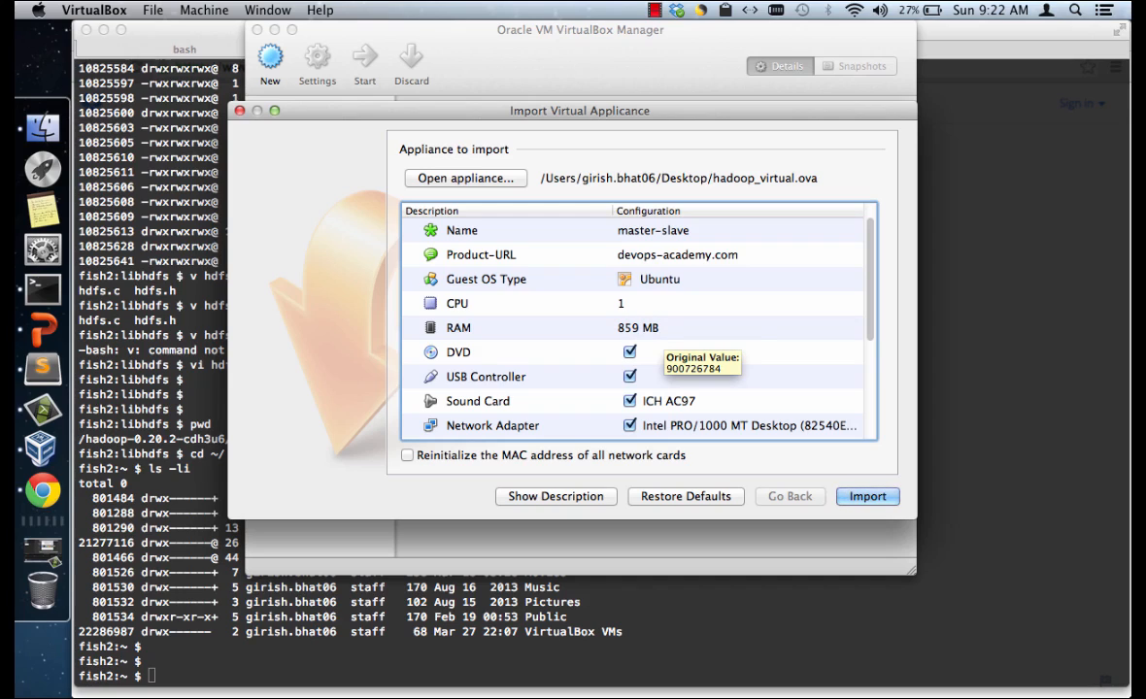
pyautogui.click(661, 330)
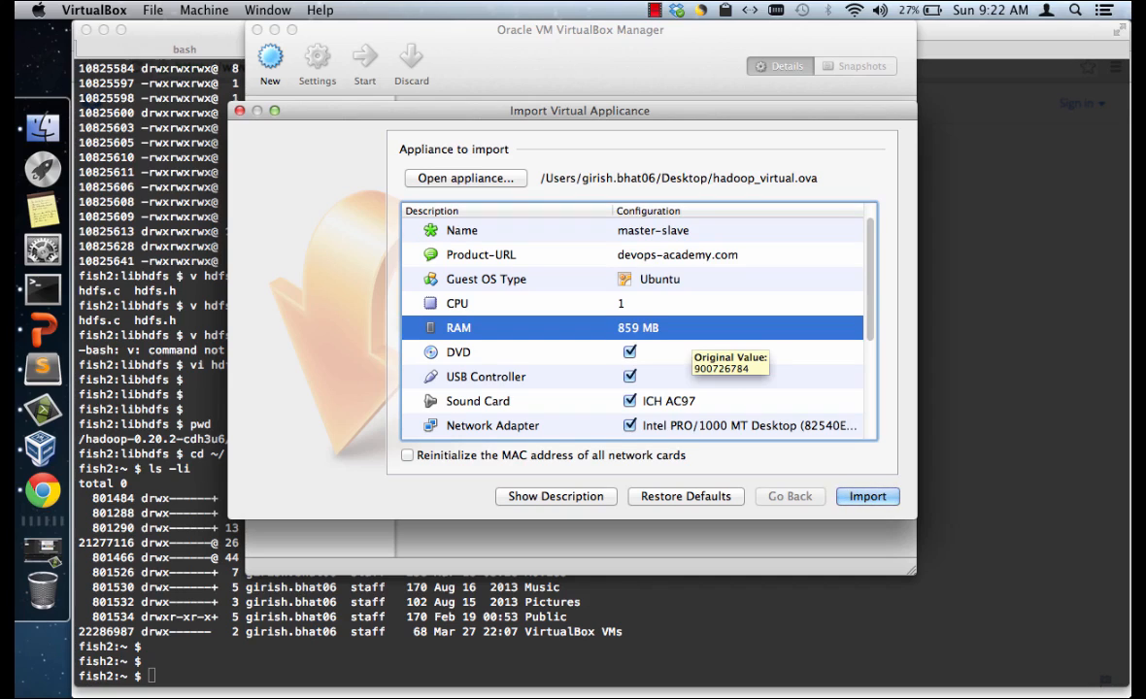
pyautogui.scroll(-2, 661, 340)
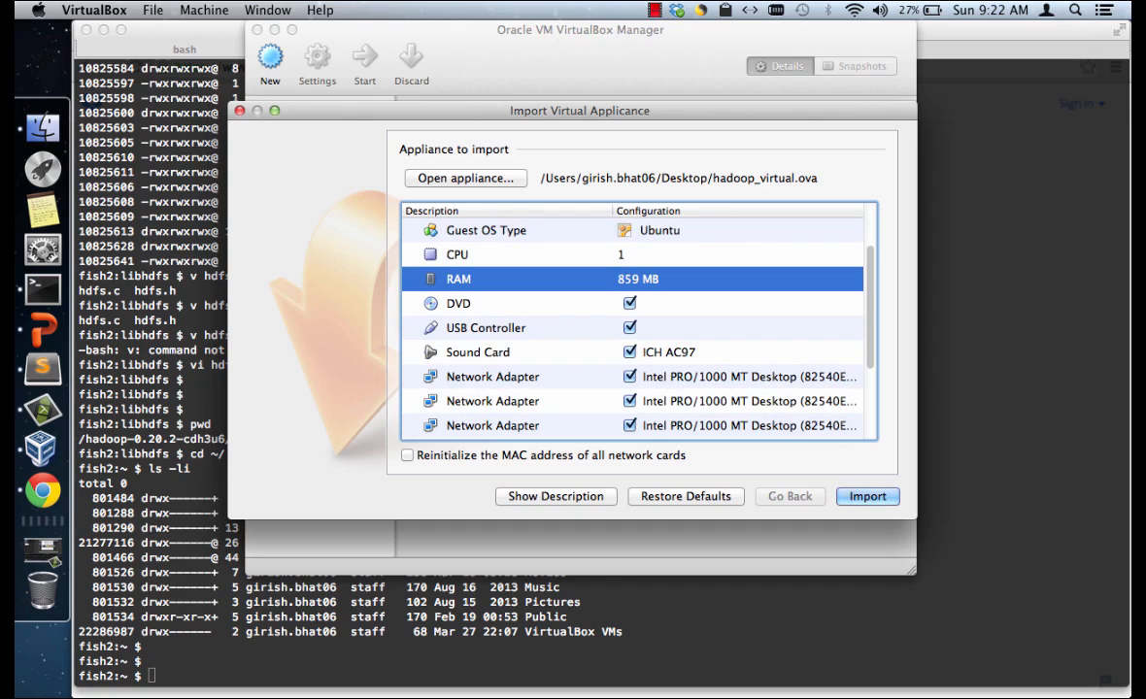
pyautogui.scroll(-5, 636, 330)
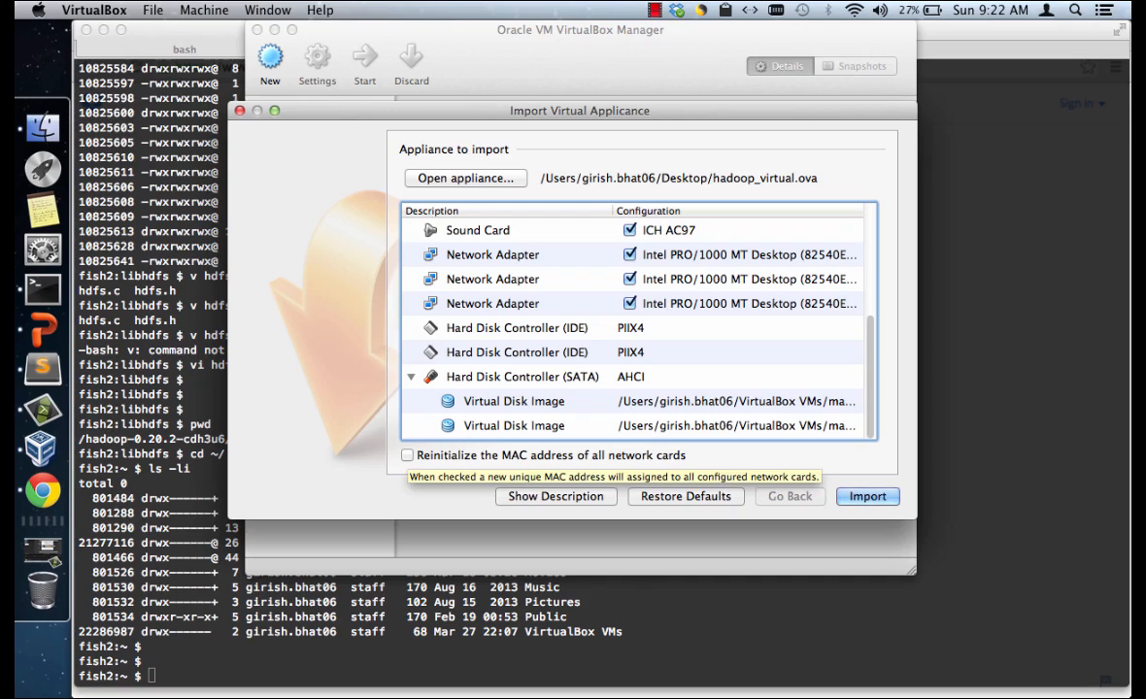
pyautogui.click(407, 455)
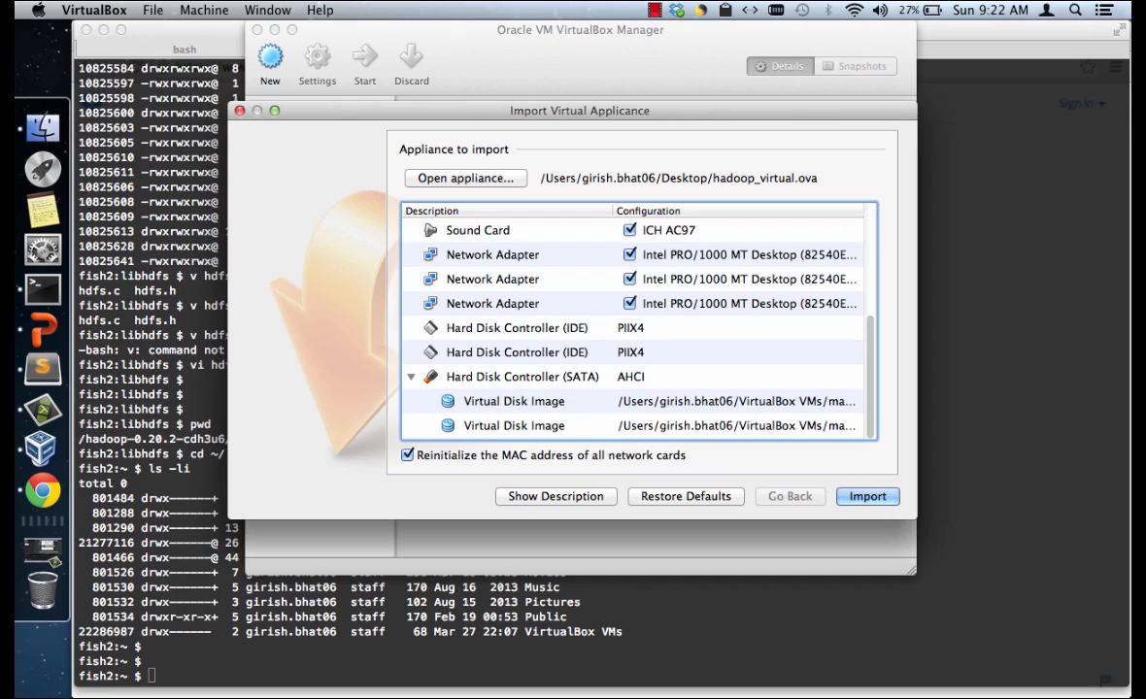
pyautogui.press('Return')
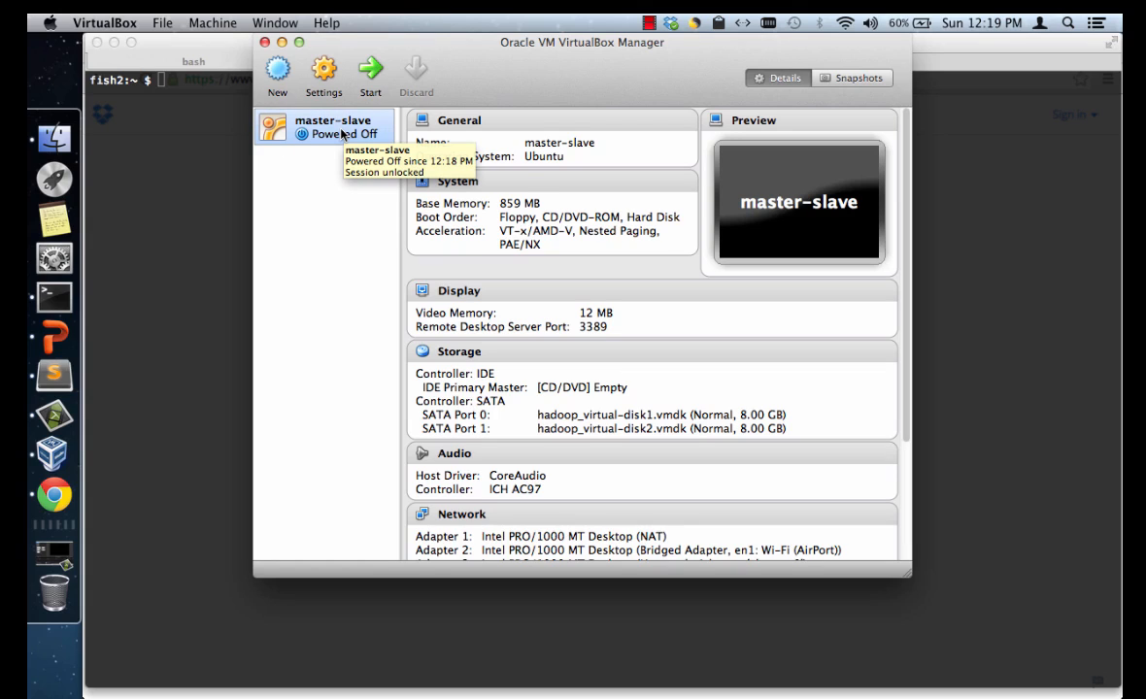
# Step: Start the master-slave virtual machine and allow it to capture the mouse and keyboard
pyautogui.doubleClick(342, 134)
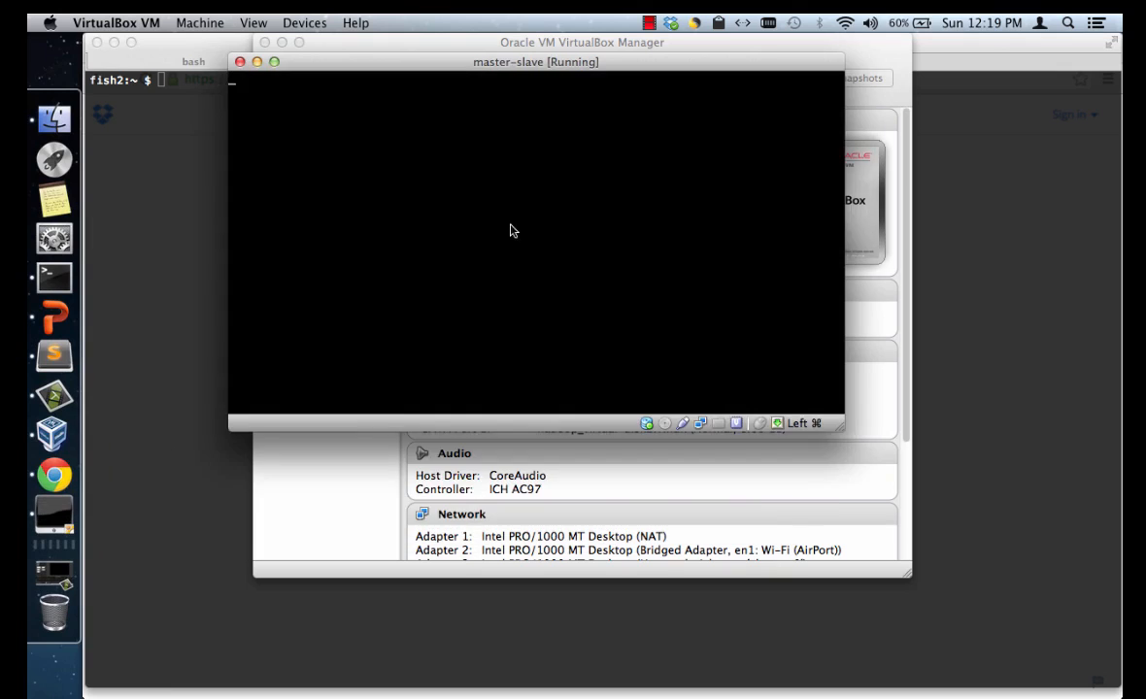
pyautogui.click(526, 288)
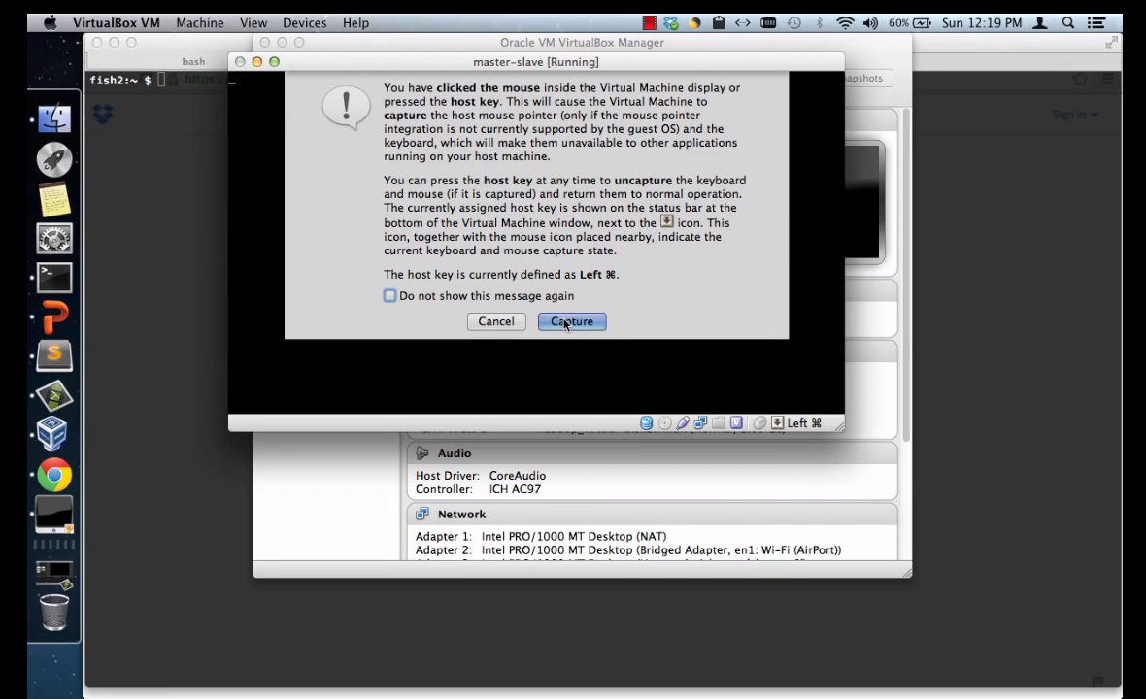
pyautogui.click(530, 295)
pyautogui.click(572, 322)
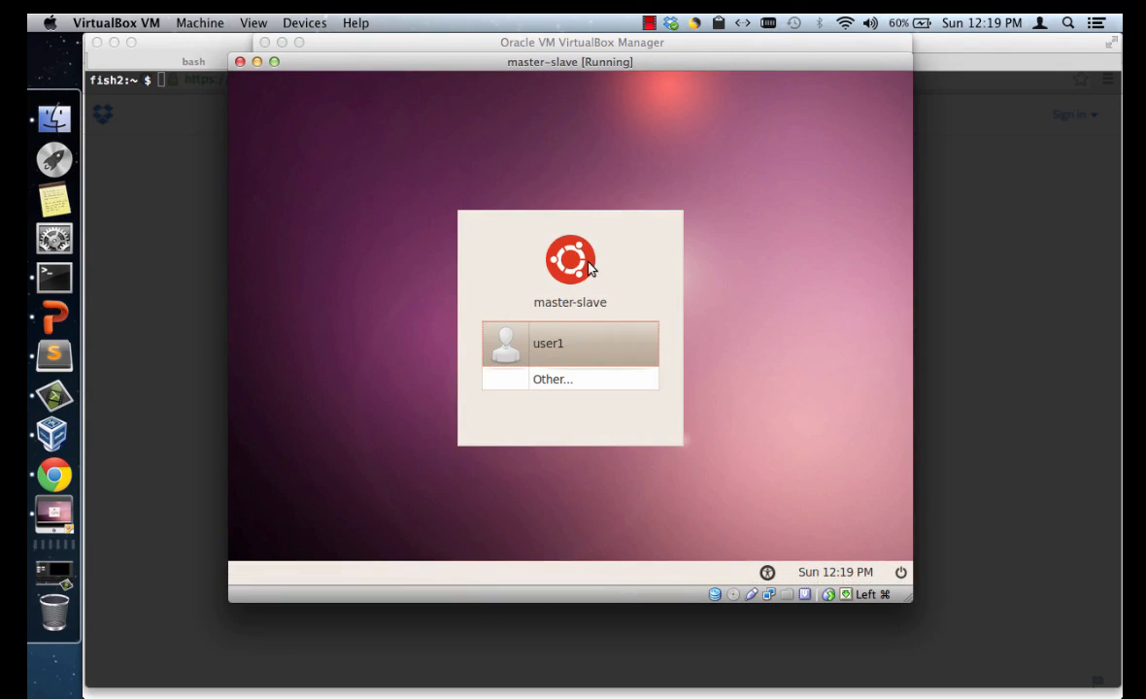
# Step: Log in to the guest system as user1 with the account password, and enlarge the virtual machine window
pyautogui.click(588, 350)
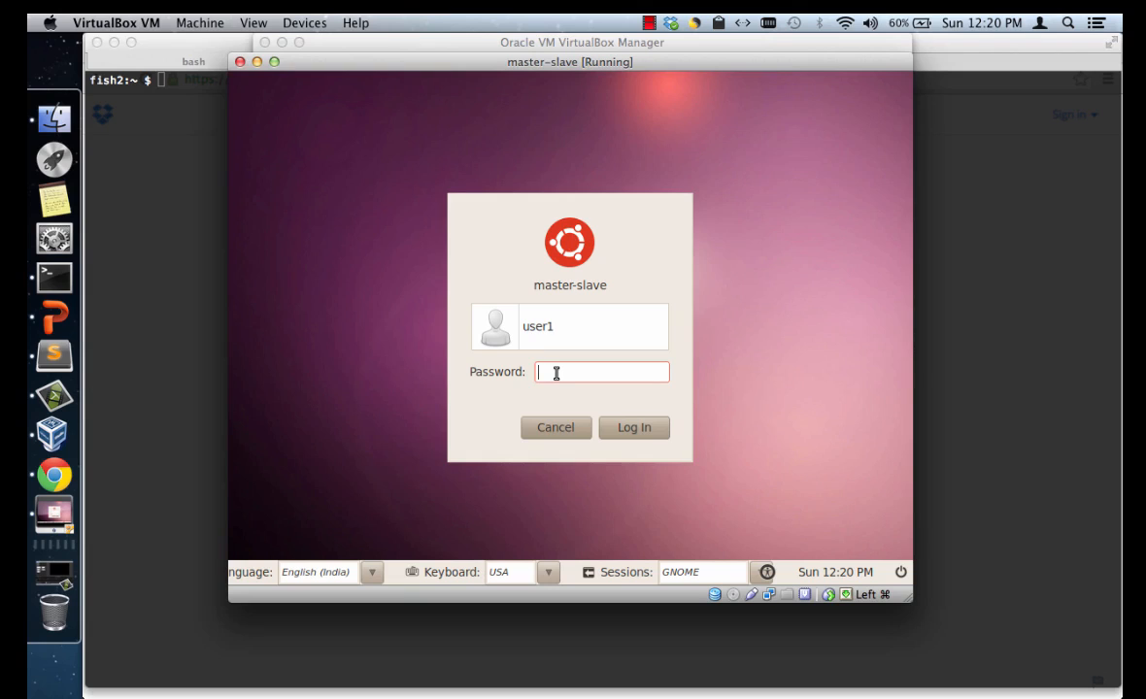
pyautogui.write('*******')
pyautogui.press('Return')
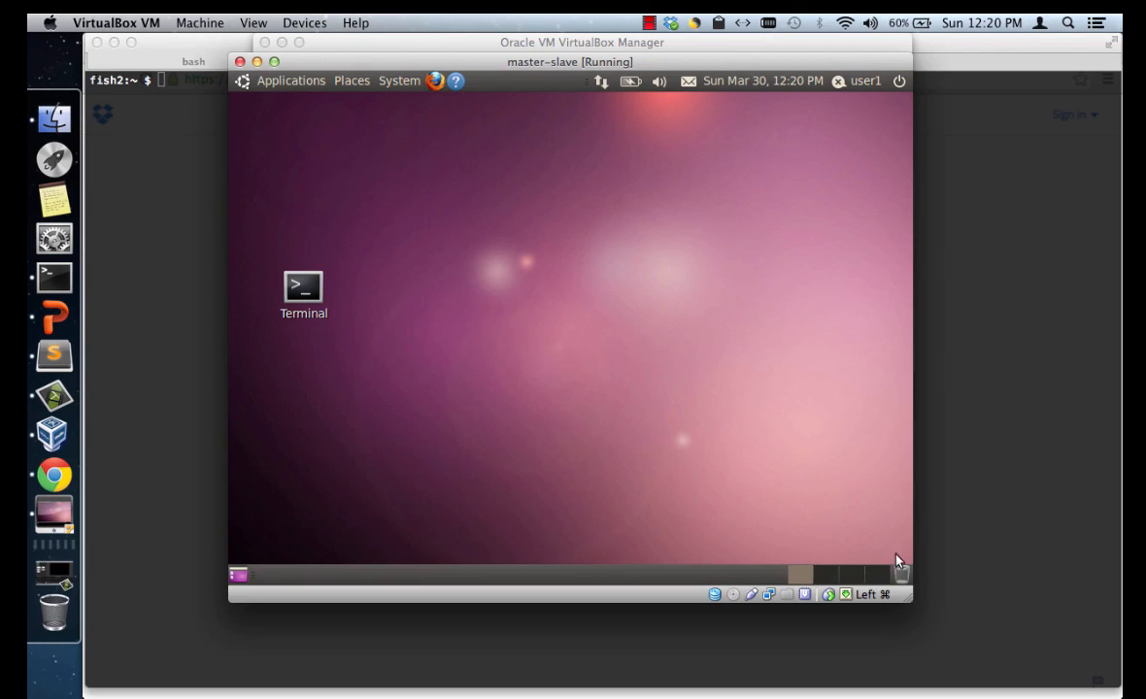
pyautogui.moveTo(910, 599); pyautogui.dragTo(1009, 624)
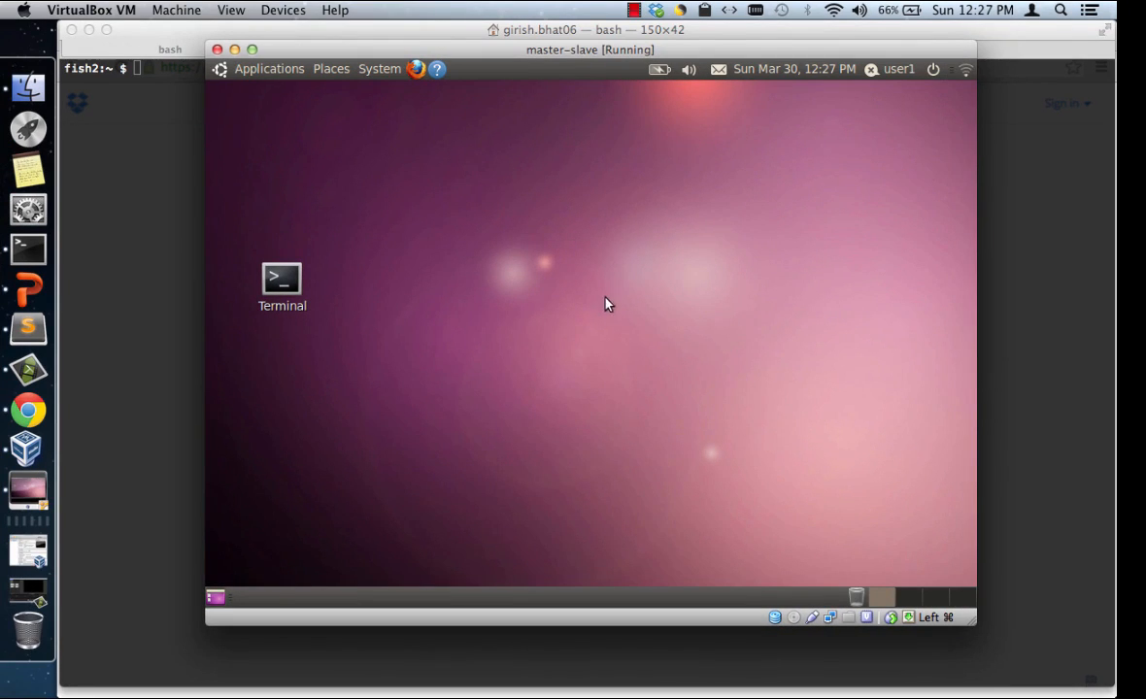
# Step: Look over the guest desktop's applications, places and system entries, and select the Terminal launcher
pyautogui.click(287, 72)
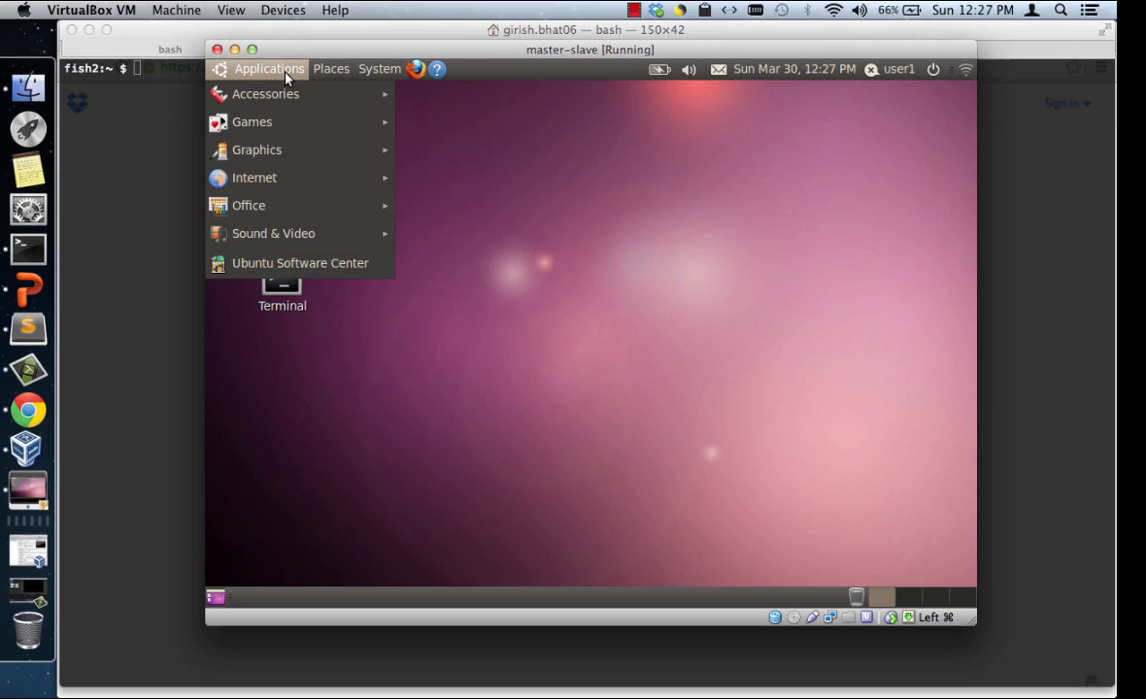
pyautogui.moveTo(328, 68)
pyautogui.moveTo(379, 71)
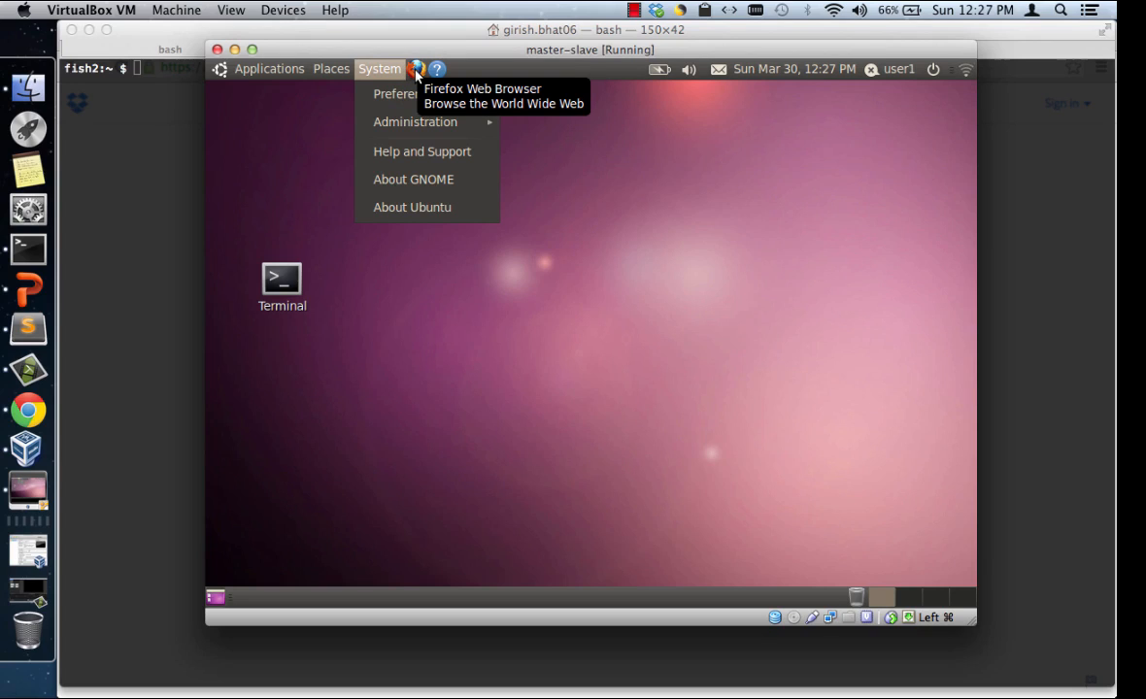
pyautogui.click(362, 326)
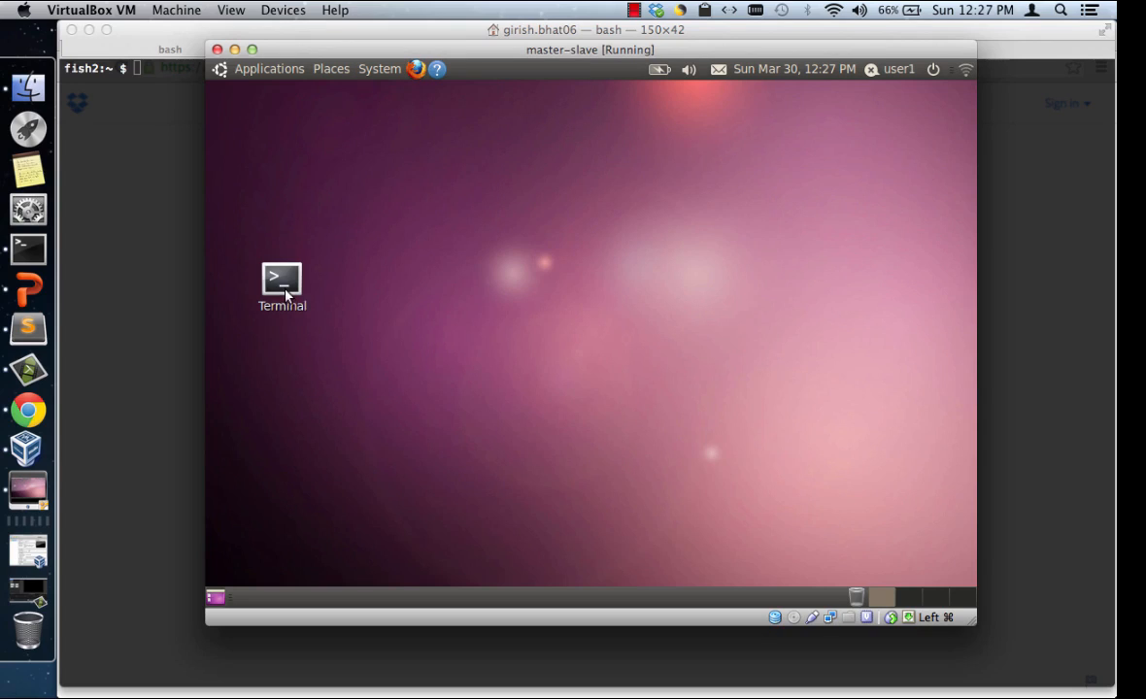
pyautogui.click(285, 293)
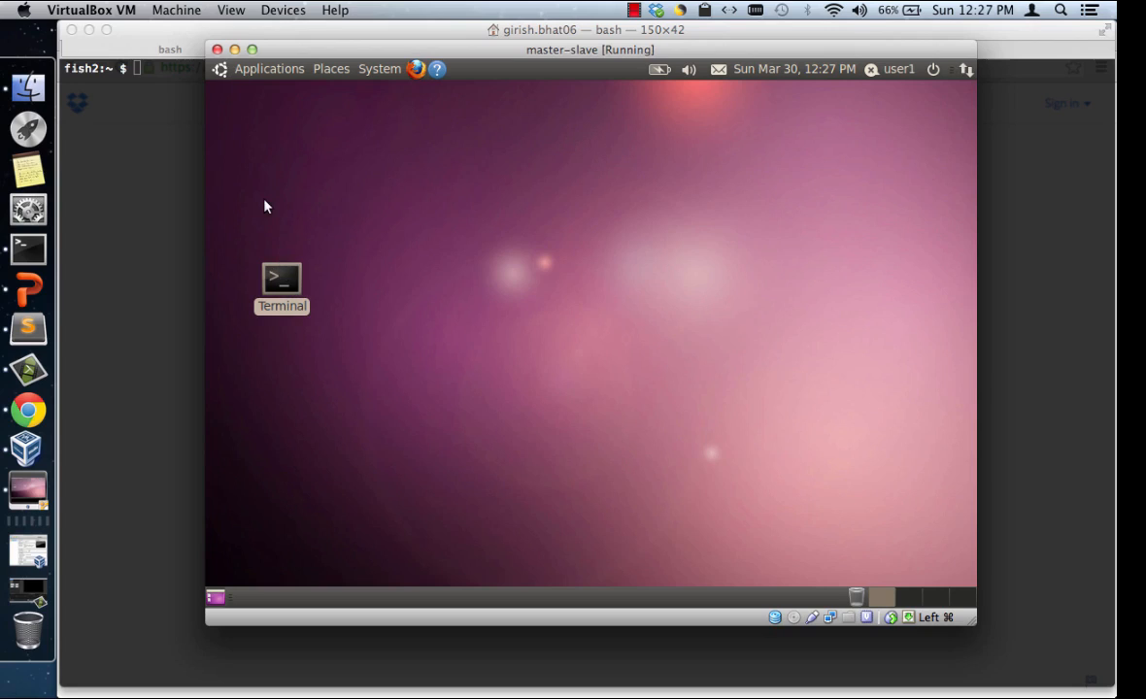
# Step: Close the running master-slave virtual machine by powering it off, and return to the VirtualBox manager
pyautogui.click(217, 49)
pyautogui.click(705, 220)
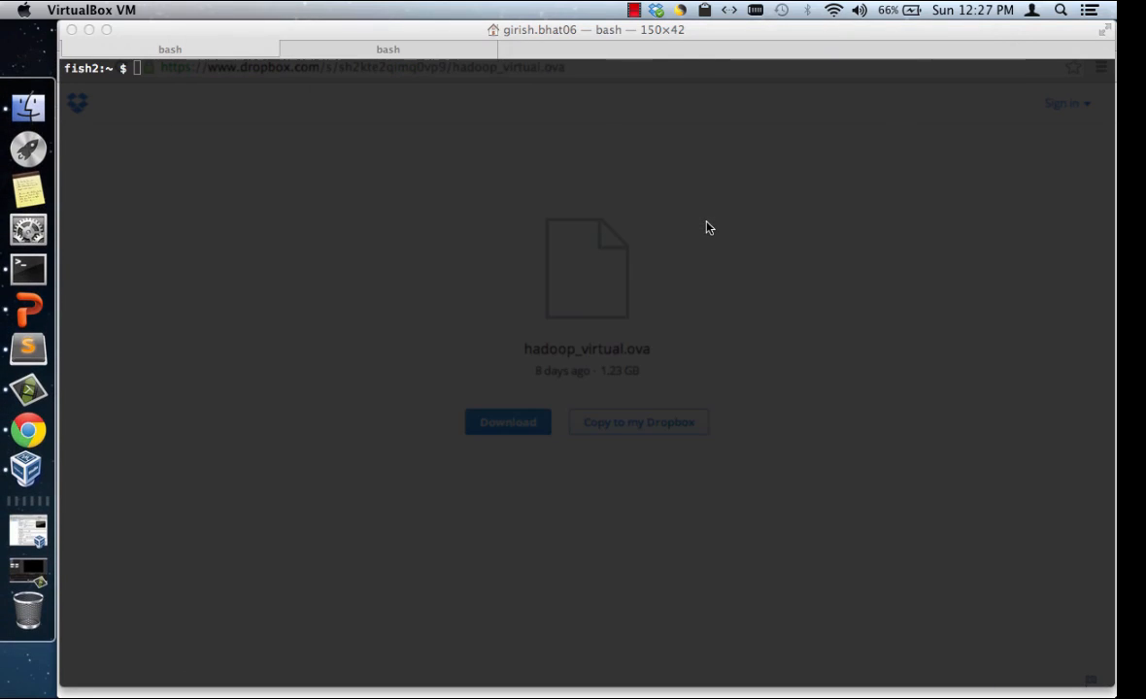
pyautogui.click(386, 320)
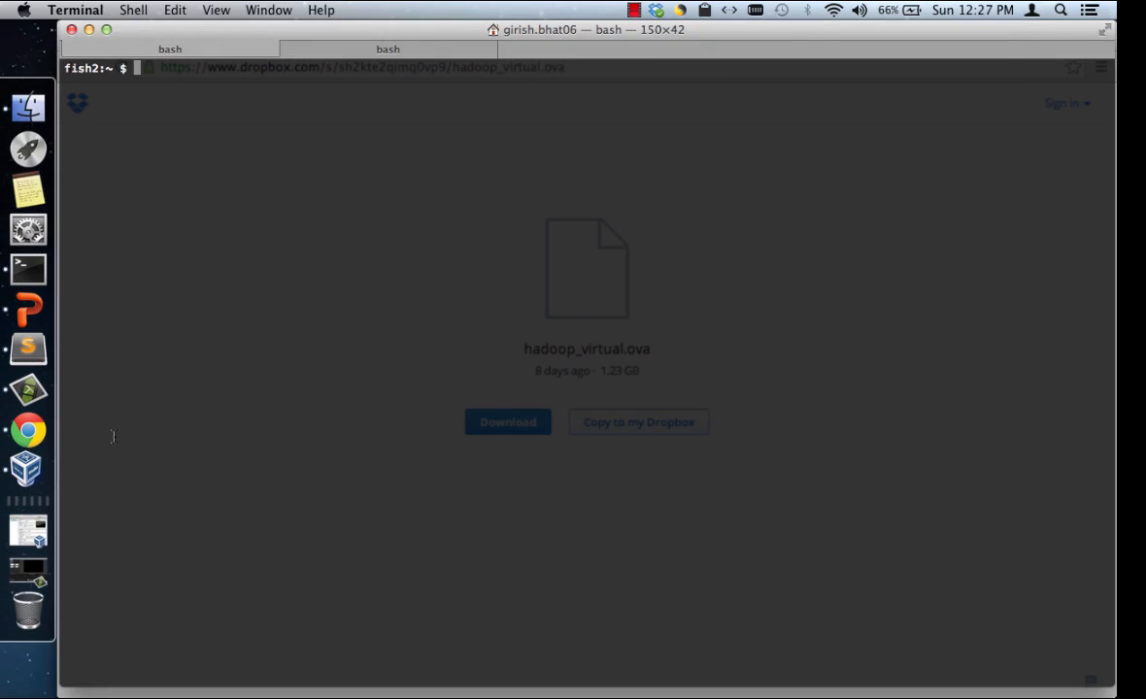
pyautogui.click(26, 469)
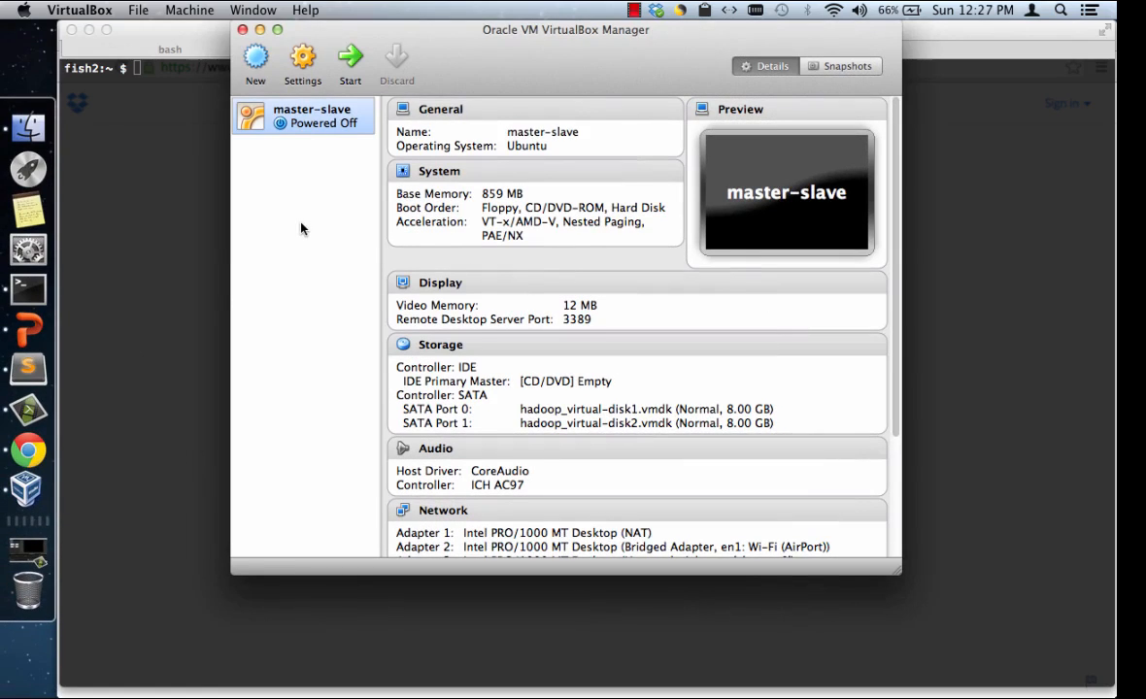
# Step: Add a host-only network in the VirtualBox network preferences
pyautogui.click(100, 10)
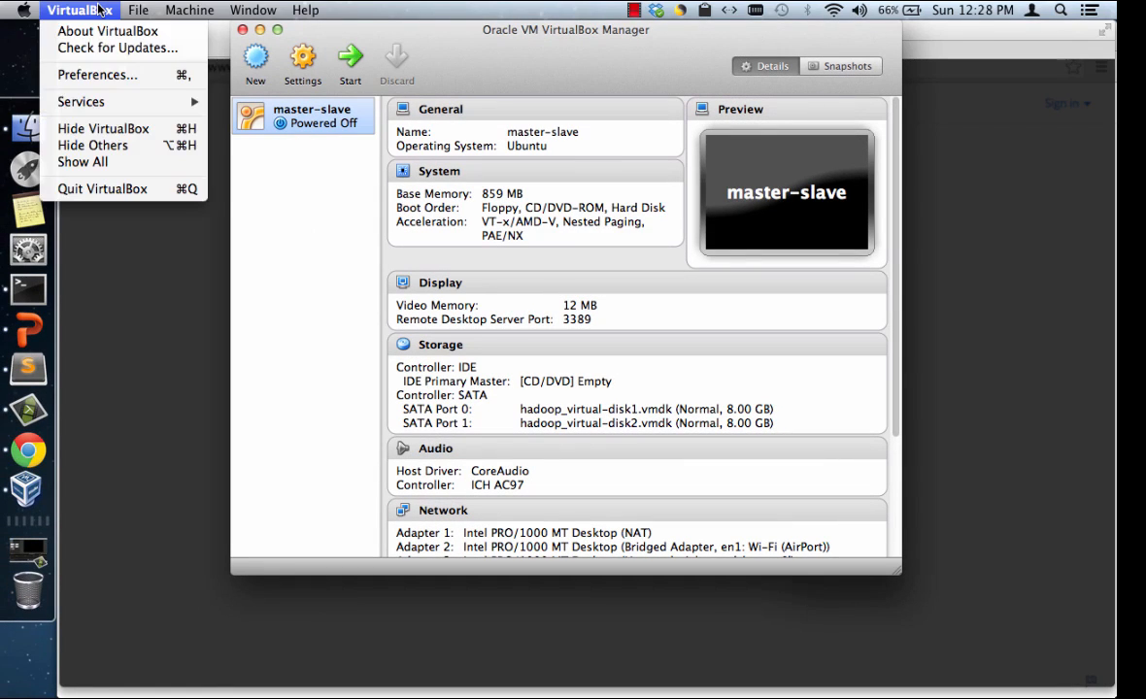
pyautogui.click(102, 72)
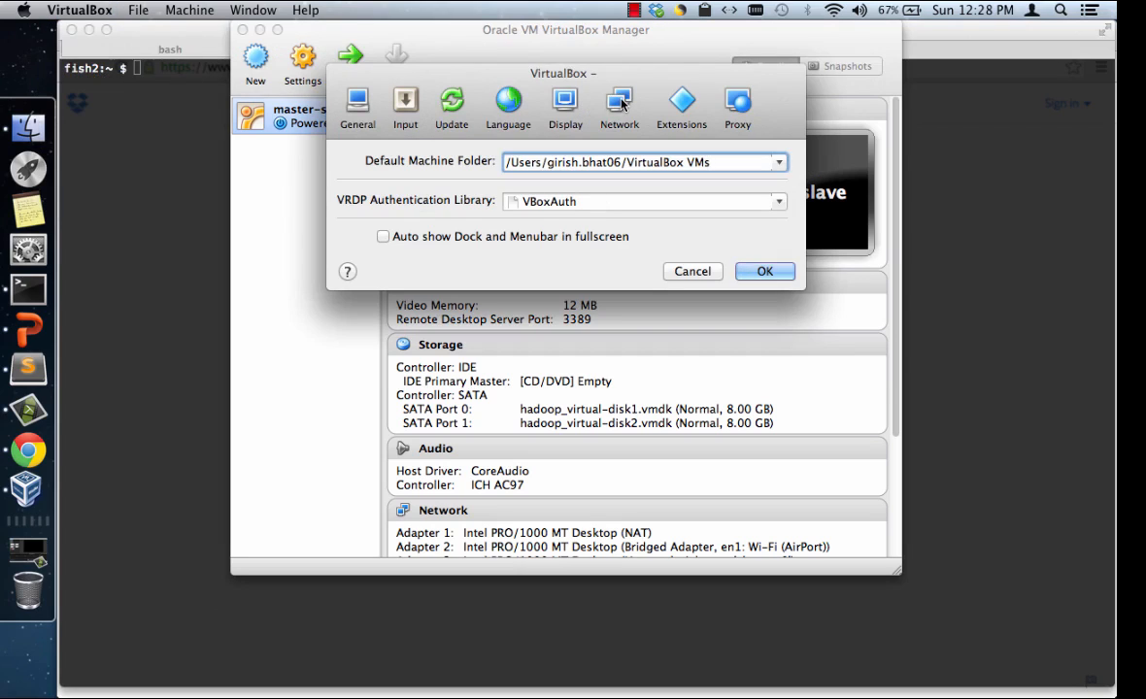
pyautogui.click(620, 103)
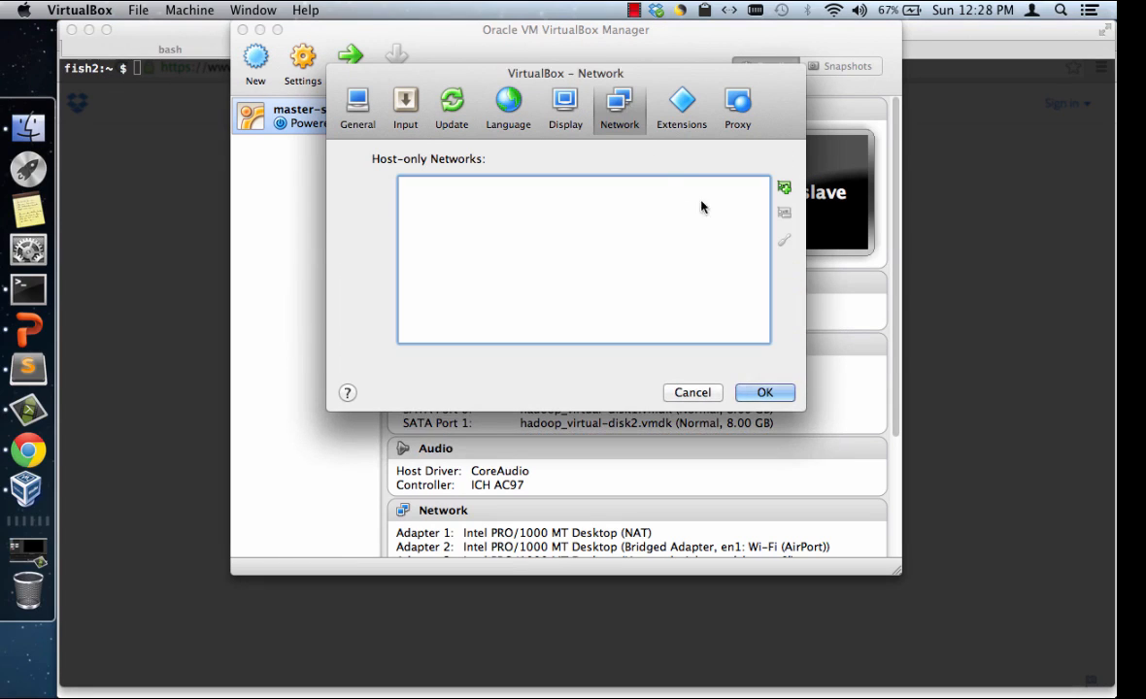
pyautogui.click(784, 188)
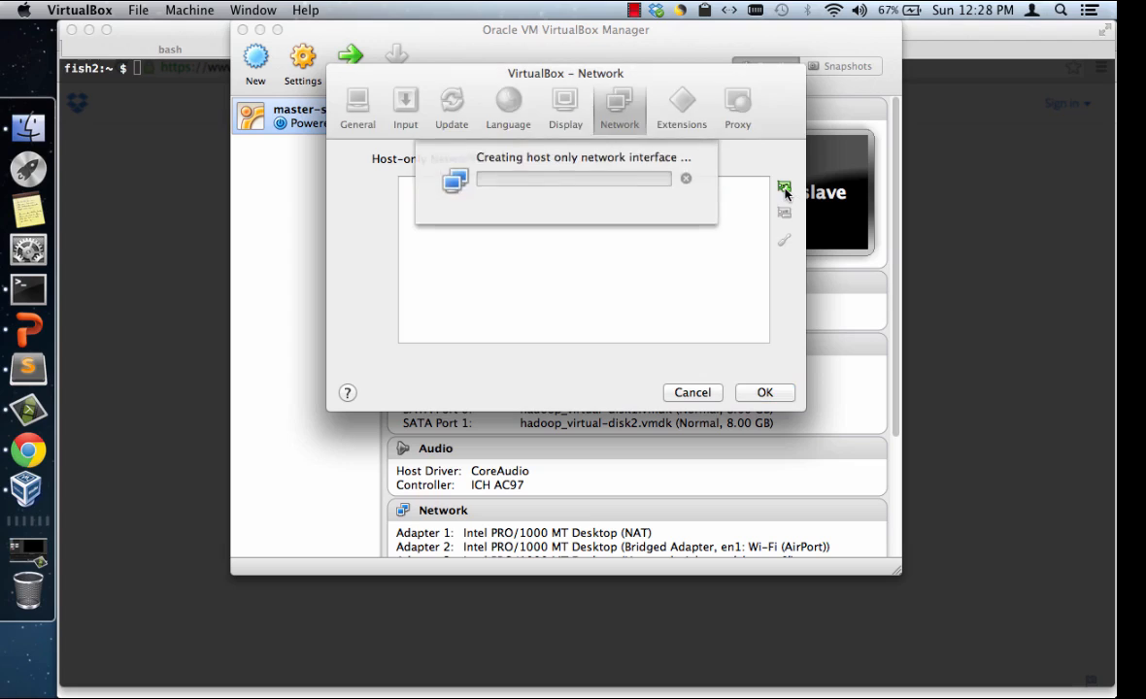
# Step: Open the new host-only network's details and enable its DHCP server
pyautogui.doubleClick(667, 190)
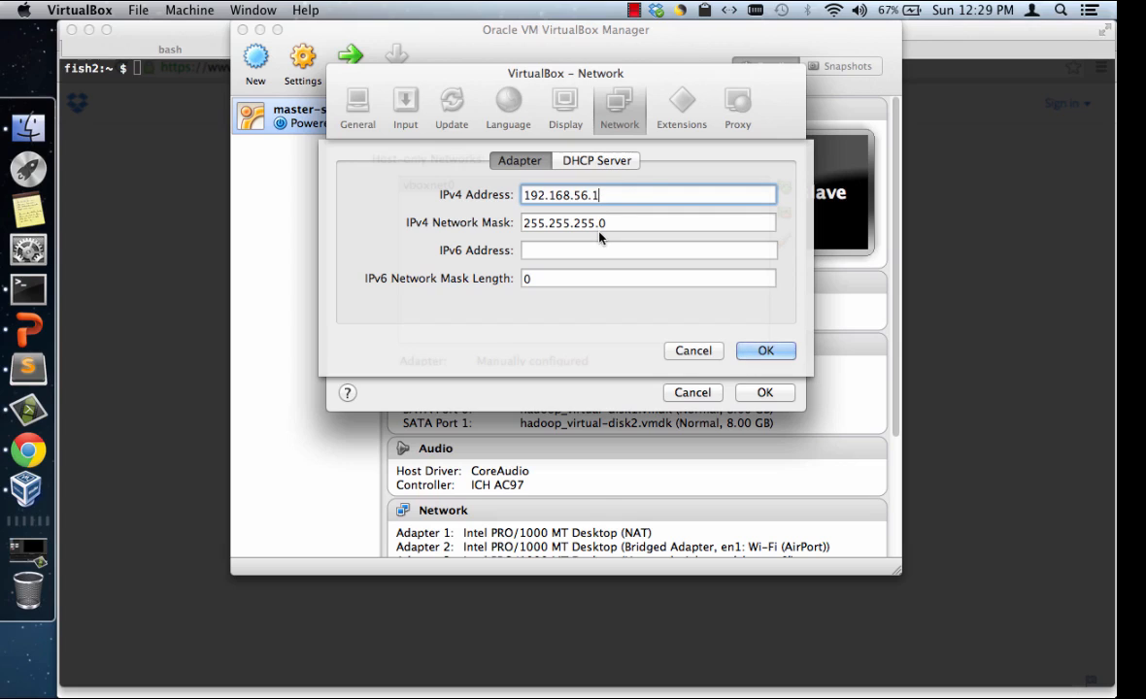
pyautogui.click(612, 167)
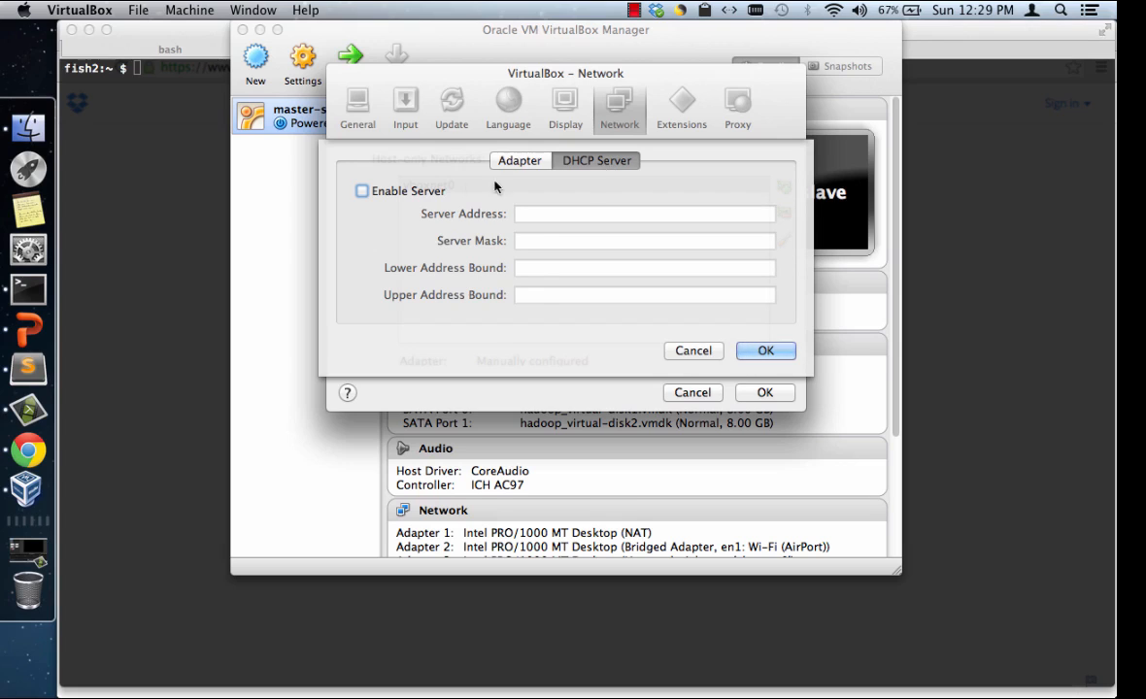
pyautogui.click(419, 189)
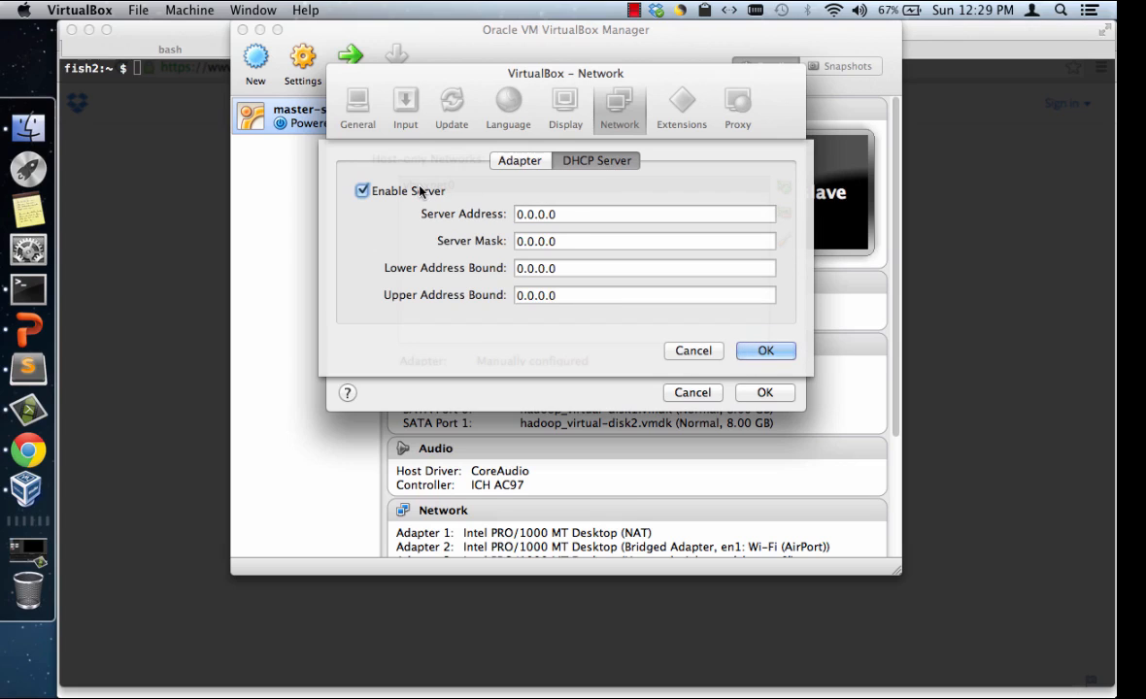
# Step: Set the DHCP server address to 192.168.56.1, checking it against the adapter's IPv4 address
pyautogui.click(521, 216)
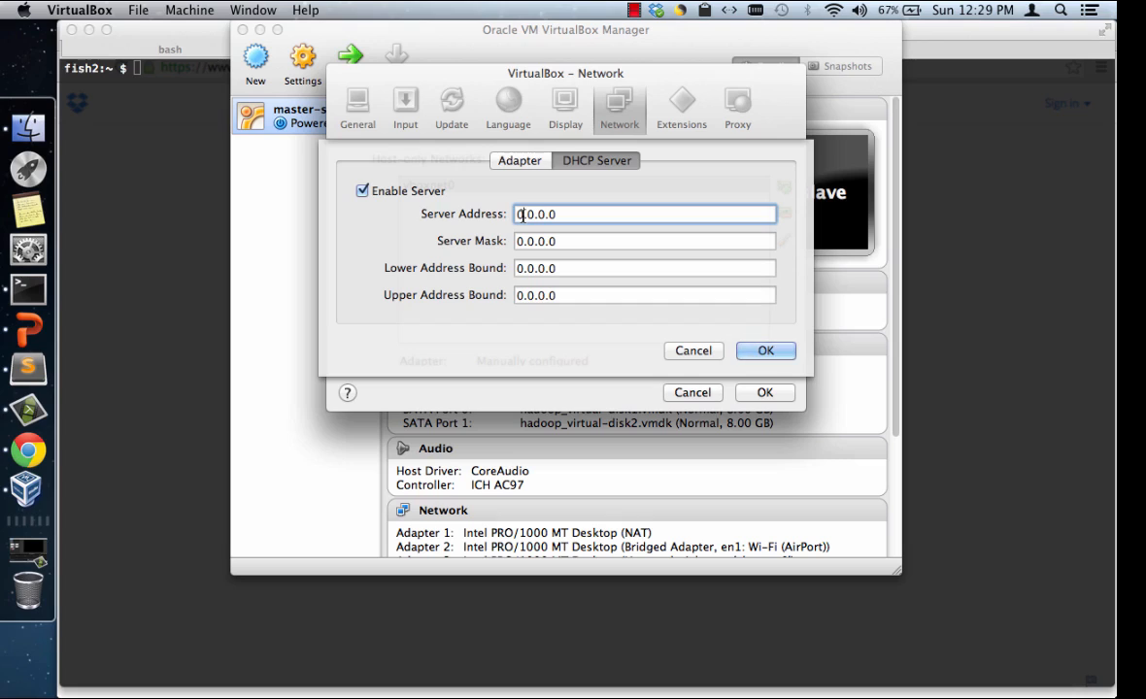
pyautogui.write('19')
pyautogui.press('BackSpace')
pyautogui.write('92.16')
pyautogui.press('Delete')
pyautogui.write('8')
pyautogui.press('Right')
pyautogui.press('Right')
pyautogui.write('1')
pyautogui.press('Right')
pyautogui.press('BackSpace')
pyautogui.press('Right')
pyautogui.press('Right')
pyautogui.press('BackSpace')
pyautogui.click(529, 167)
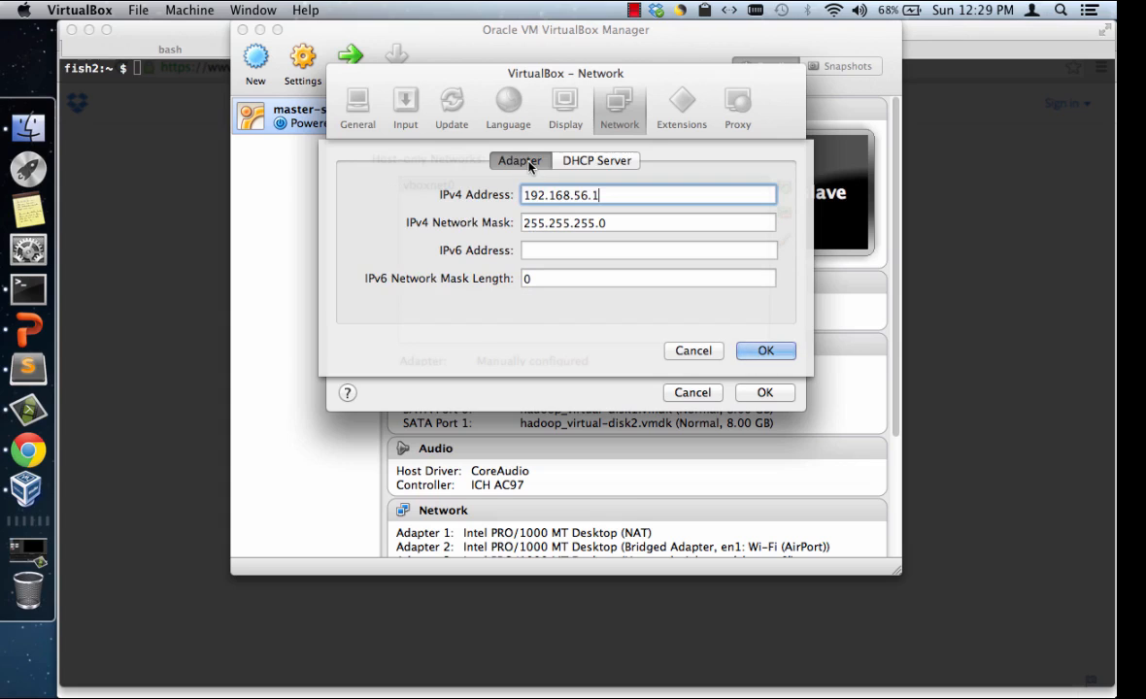
pyautogui.click(583, 162)
pyautogui.press('Left')
pyautogui.press('Left')
pyautogui.write('5')
pyautogui.press('Delete')
pyautogui.write('6.')
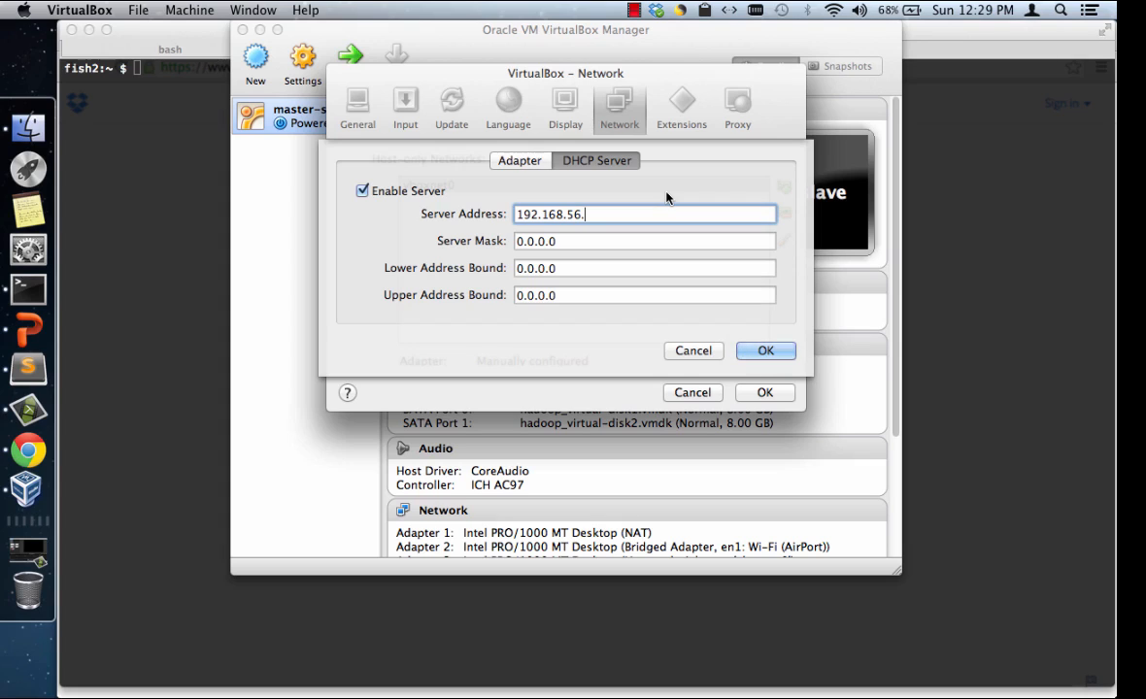
pyautogui.write('1')
pyautogui.click(522, 161)
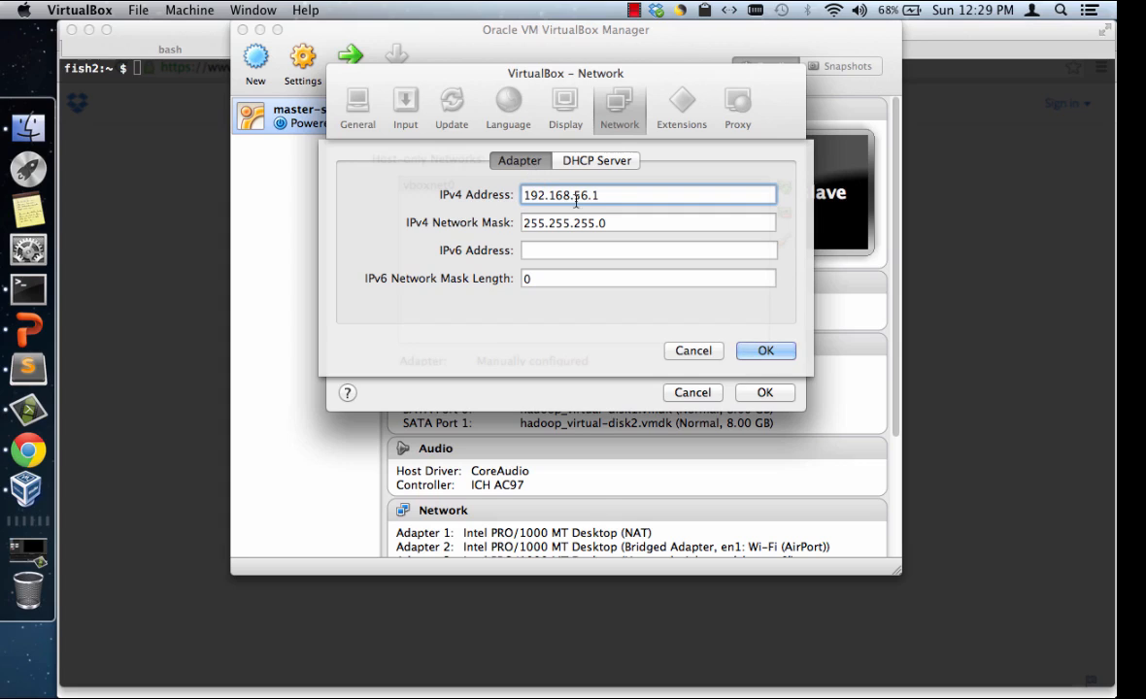
pyautogui.moveTo(557, 194); pyautogui.dragTo(519, 194)
pyautogui.click(565, 163)
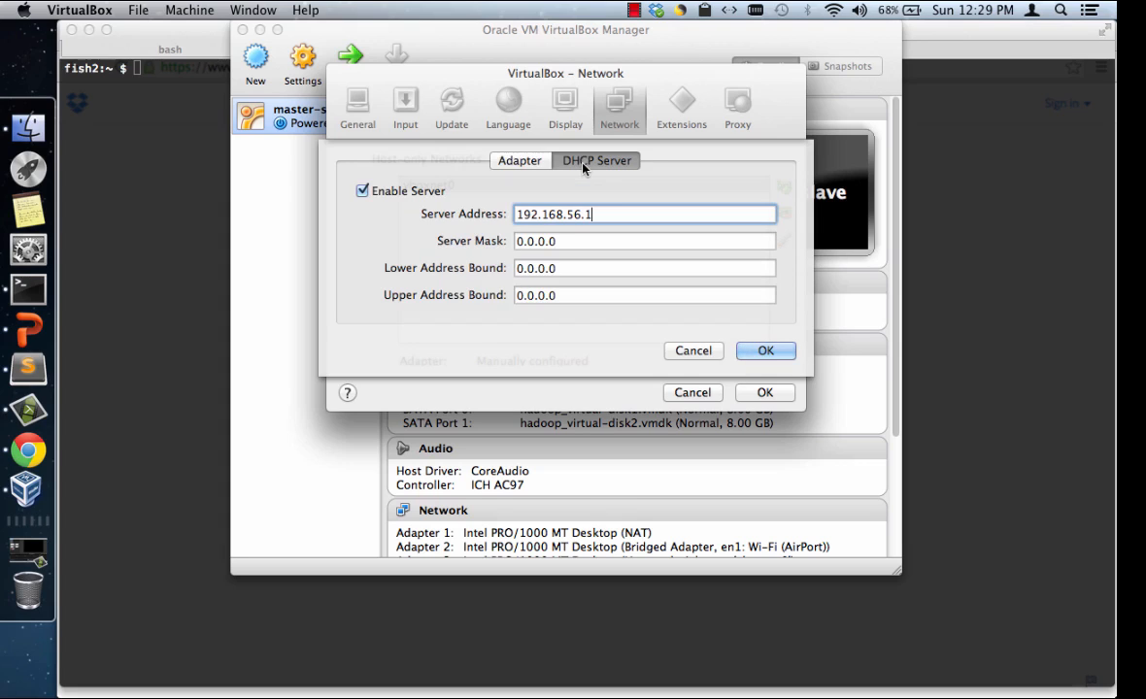
# Step: Set the DHCP server mask to 255.255.255.0
pyautogui.click(519, 242)
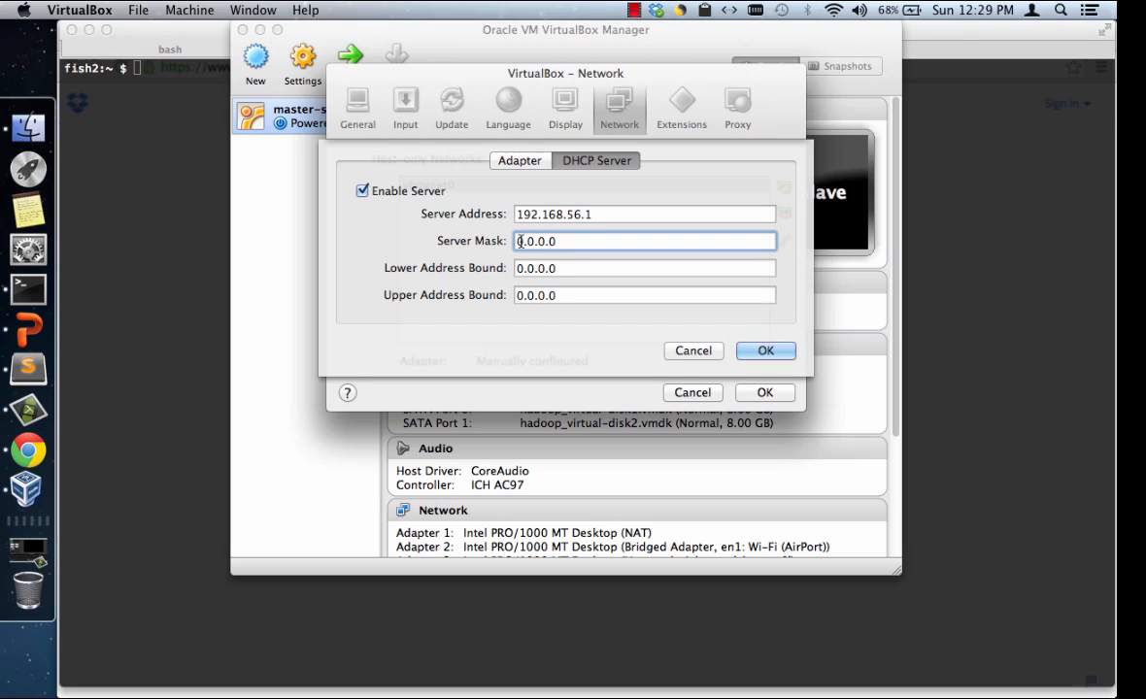
pyautogui.write('25')
pyautogui.press('BackSpace')
pyautogui.write('5.25')
pyautogui.press('Right')
pyautogui.press('BackSpace')
pyautogui.write('5')
pyautogui.press('Right')
pyautogui.write('25')
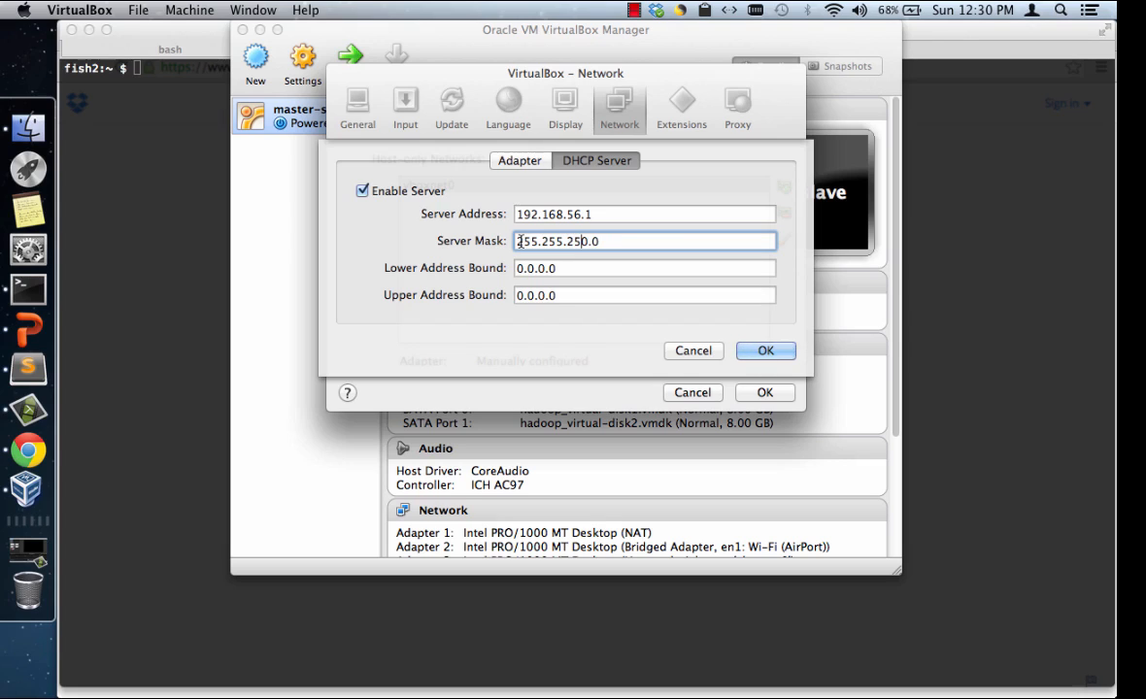
pyautogui.press('Right')
pyautogui.press('BackSpace')
pyautogui.write('5')
pyautogui.press('Right')
# Step: Set the DHCP server's lower address bound to 192.168.56.2
pyautogui.click(550, 268)
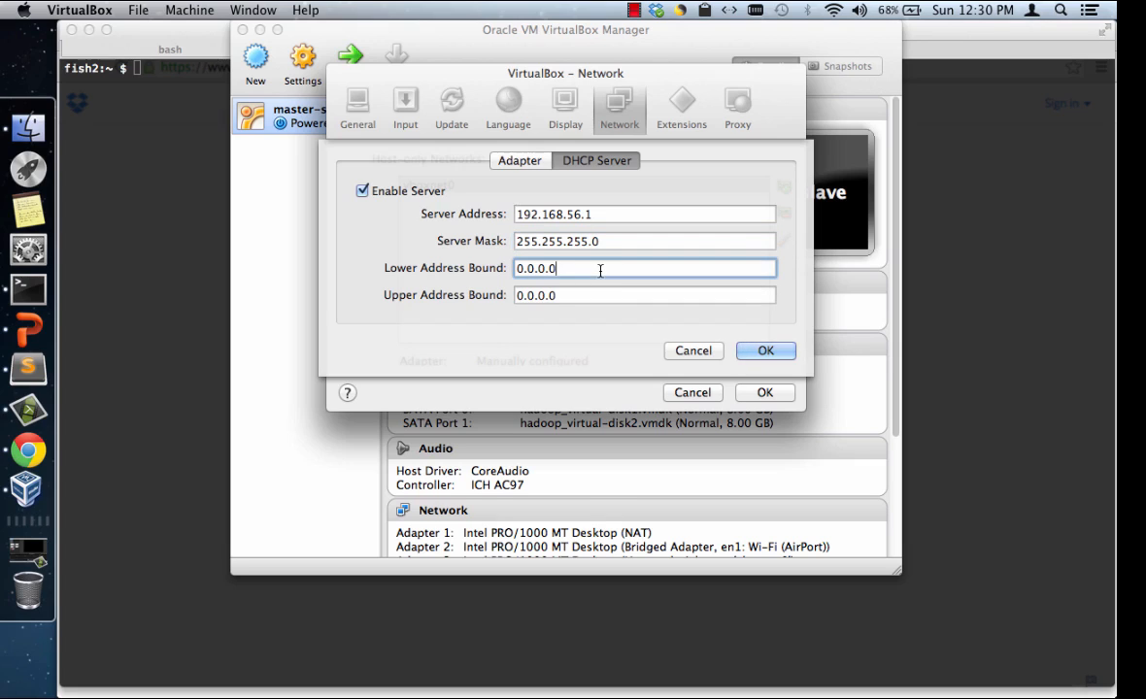
pyautogui.click(516, 268)
pyautogui.press('BackSpace')
pyautogui.write('190')
pyautogui.press('BackSpace')
pyautogui.press('BackSpace')
pyautogui.write('92')
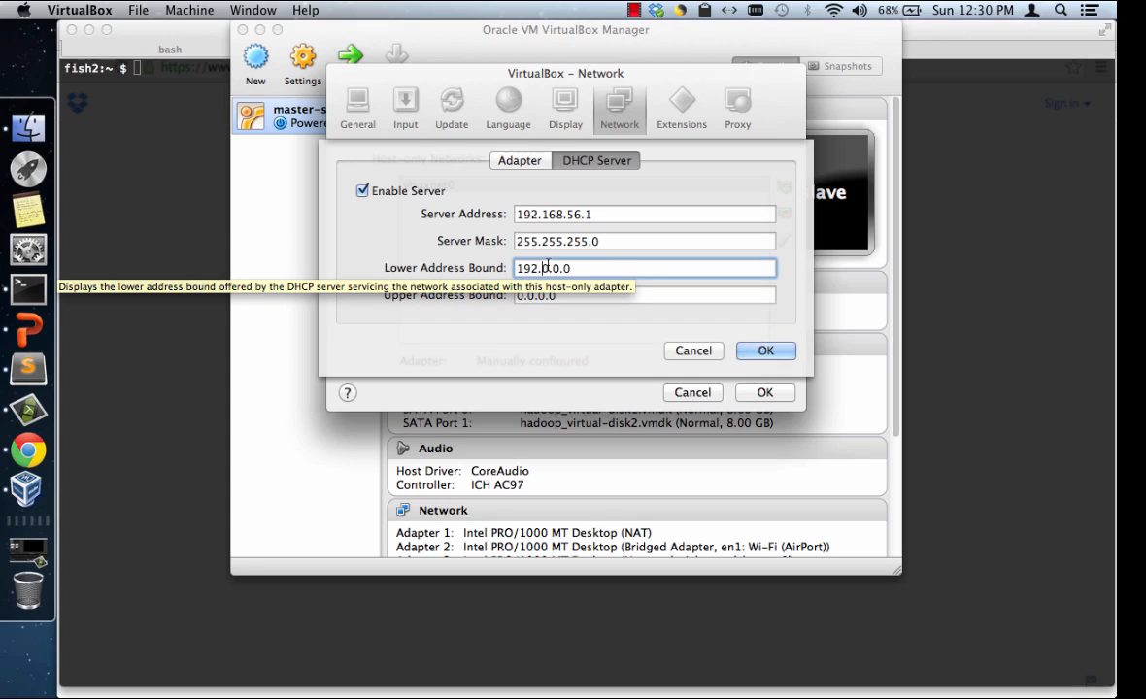
pyautogui.write('16')
pyautogui.press('BackSpace')
pyautogui.write('8')
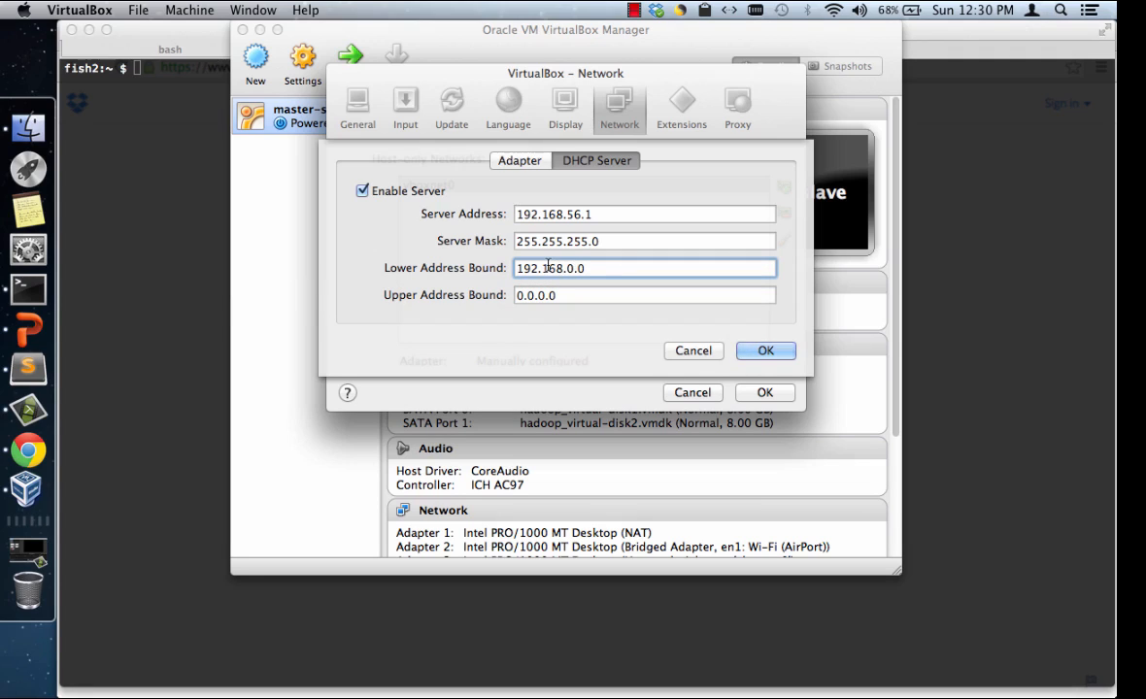
pyautogui.press('Right')
pyautogui.write('5')
pyautogui.press('Right')
pyautogui.press('BackSpace')
pyautogui.write('6')
pyautogui.press('BackSpace')
pyautogui.write('2')
# Step: Set the DHCP server's upper address bound to 192.168.56.50
pyautogui.click(520, 294)
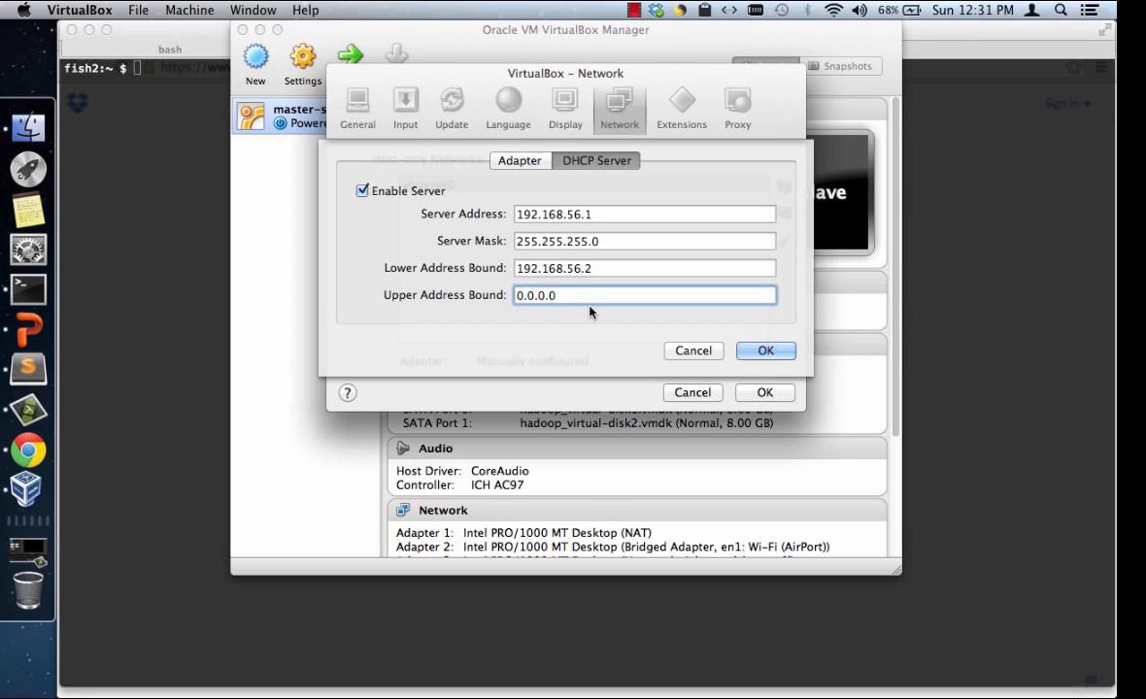
pyautogui.write('19')
pyautogui.press('Delete')
pyautogui.write('2.16')
pyautogui.press('BackSpace')
pyautogui.write('8')
pyautogui.press('BackSpace')
pyautogui.write('6.50')
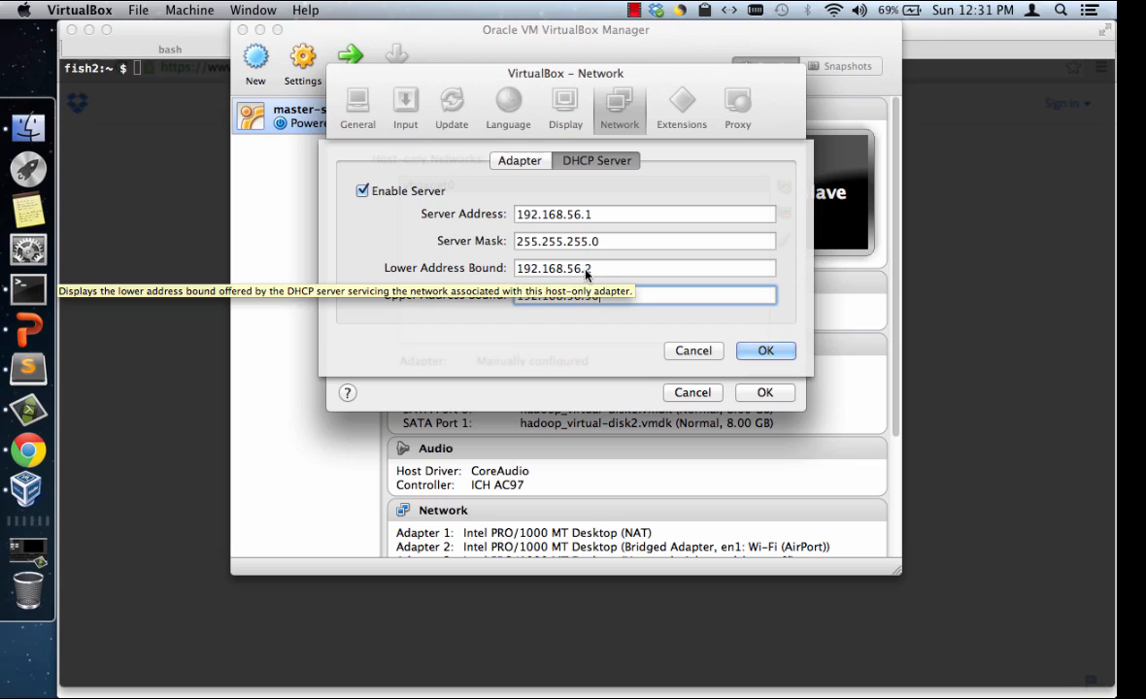
pyautogui.click(604, 296)
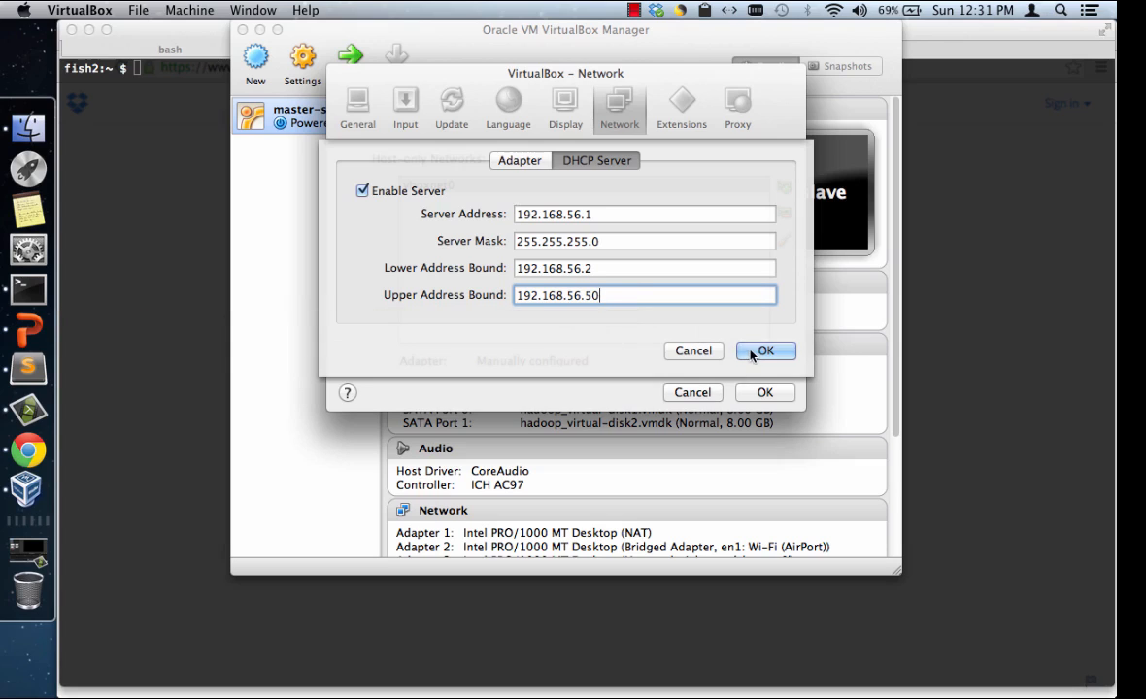
# Step: Compare the host-only adapter's IPv4 settings with the DHCP server settings, then save the network preferences
pyautogui.click(521, 161)
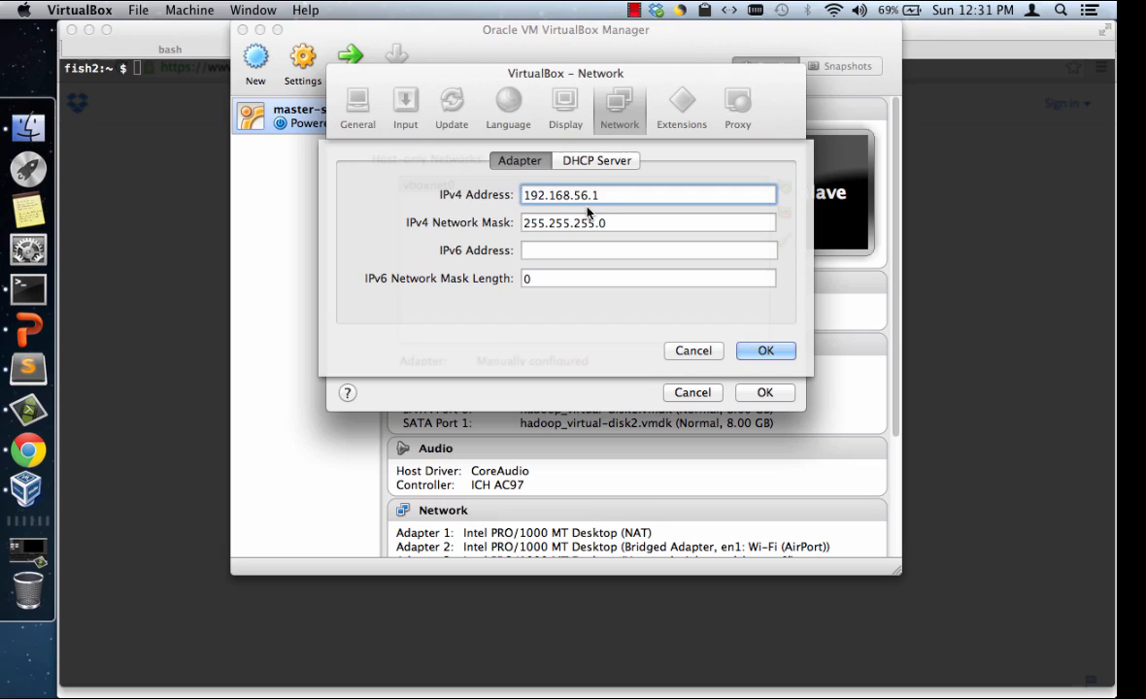
pyautogui.click(611, 161)
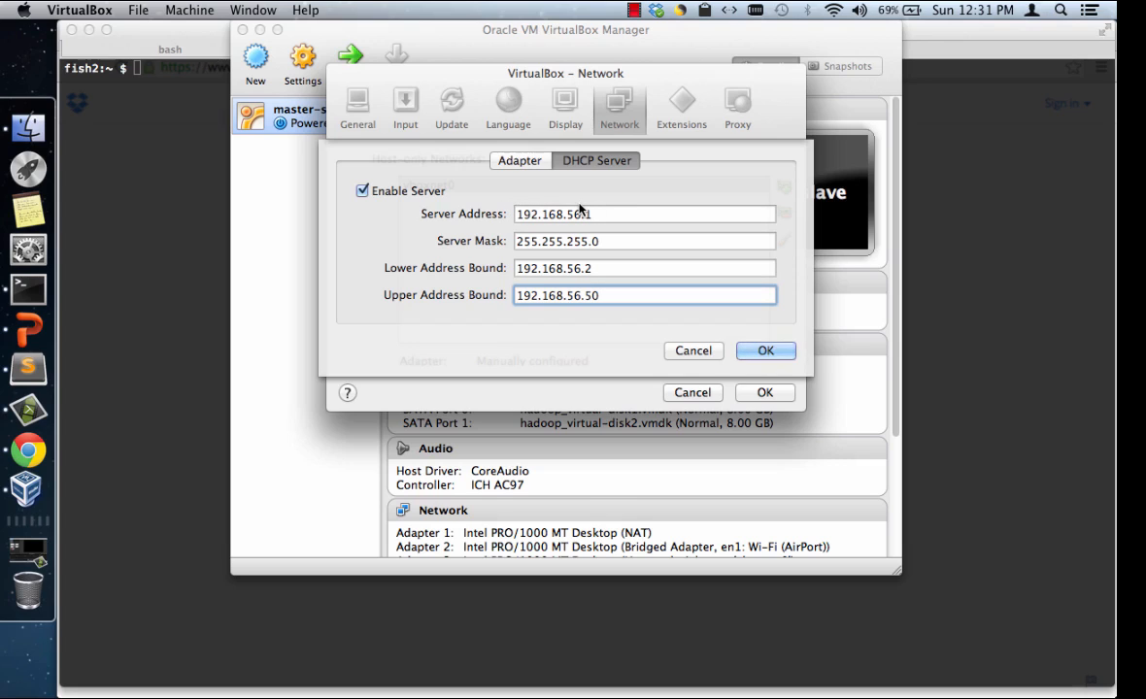
pyautogui.click(531, 161)
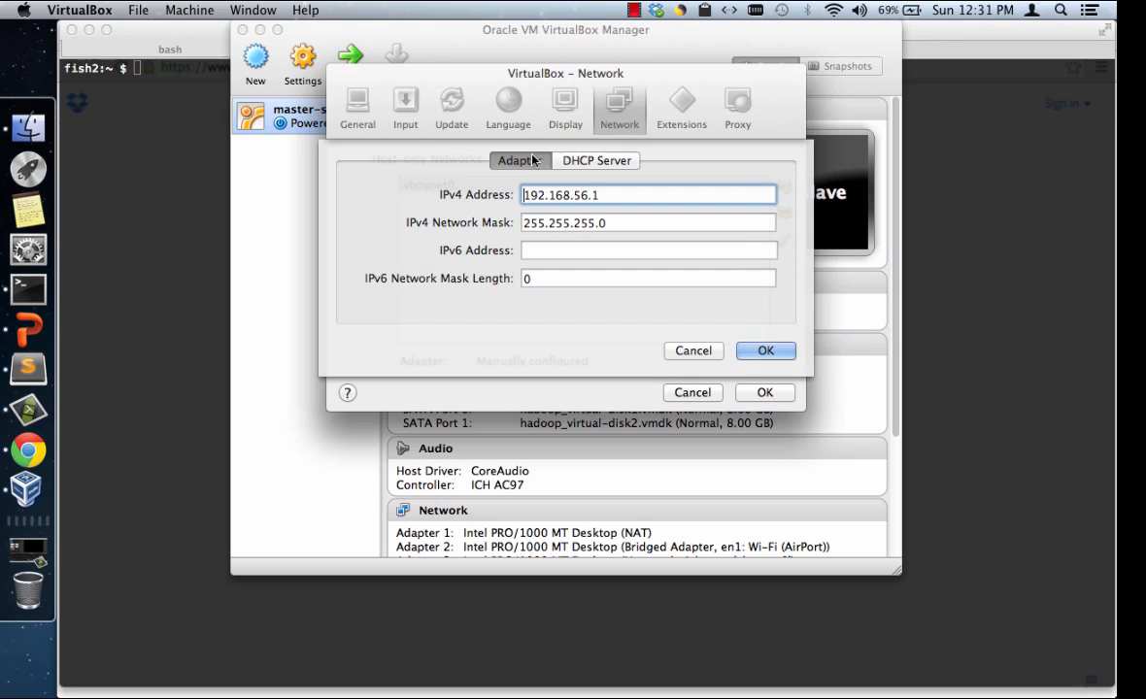
pyautogui.click(588, 162)
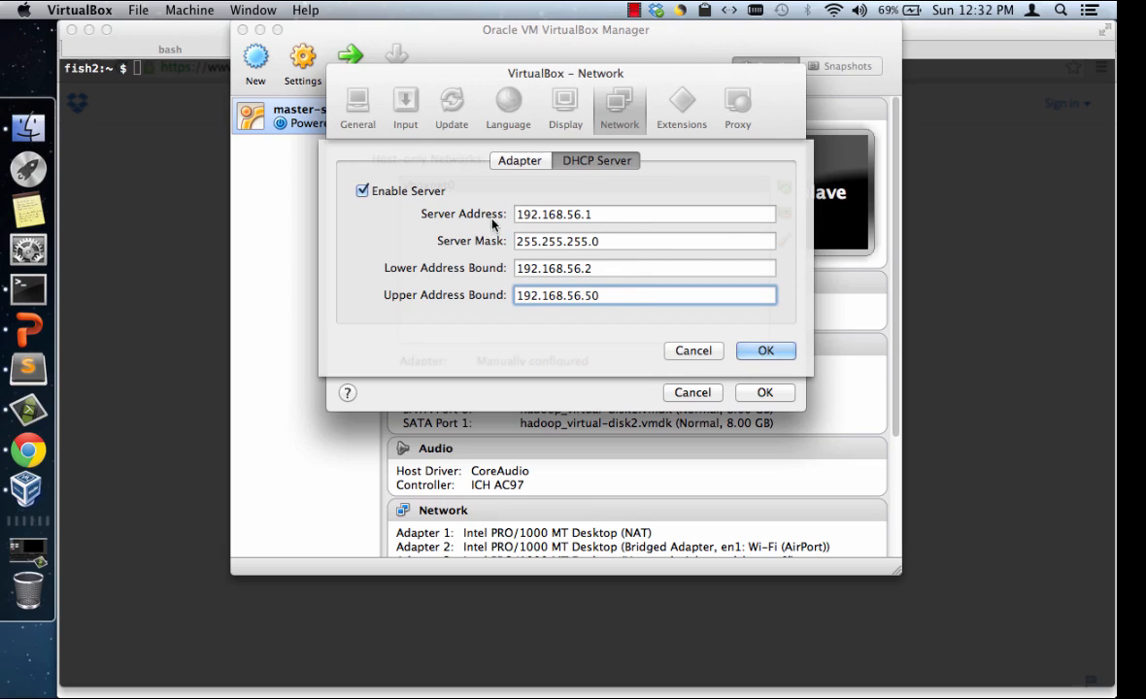
pyautogui.click(764, 351)
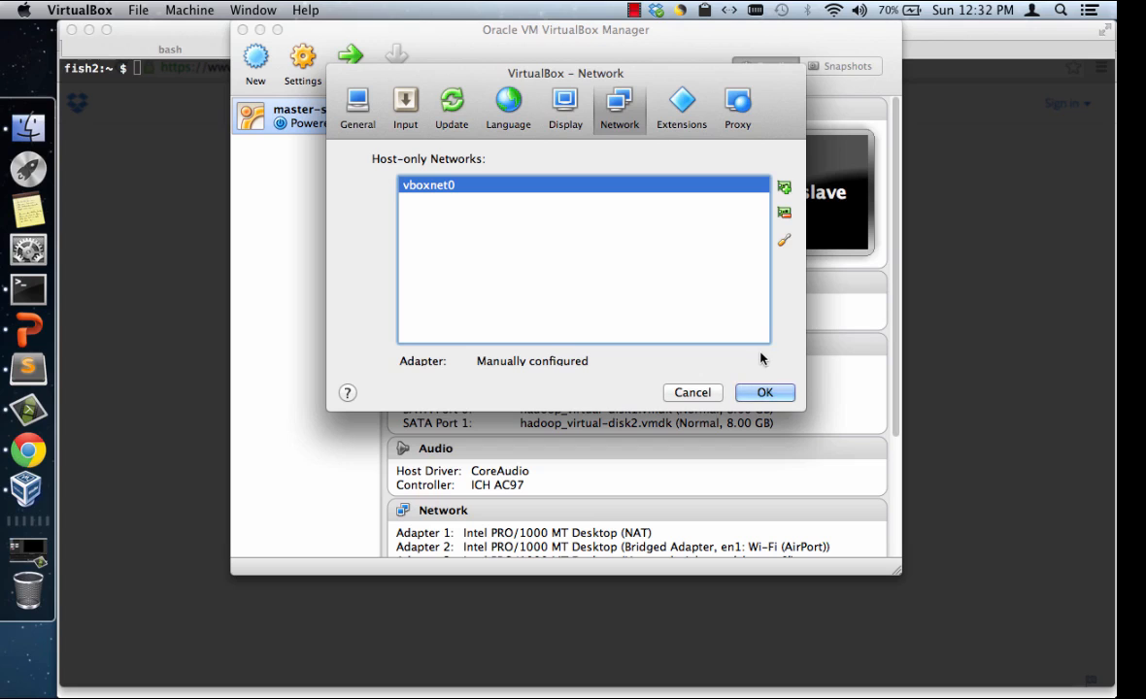
pyautogui.click(765, 392)
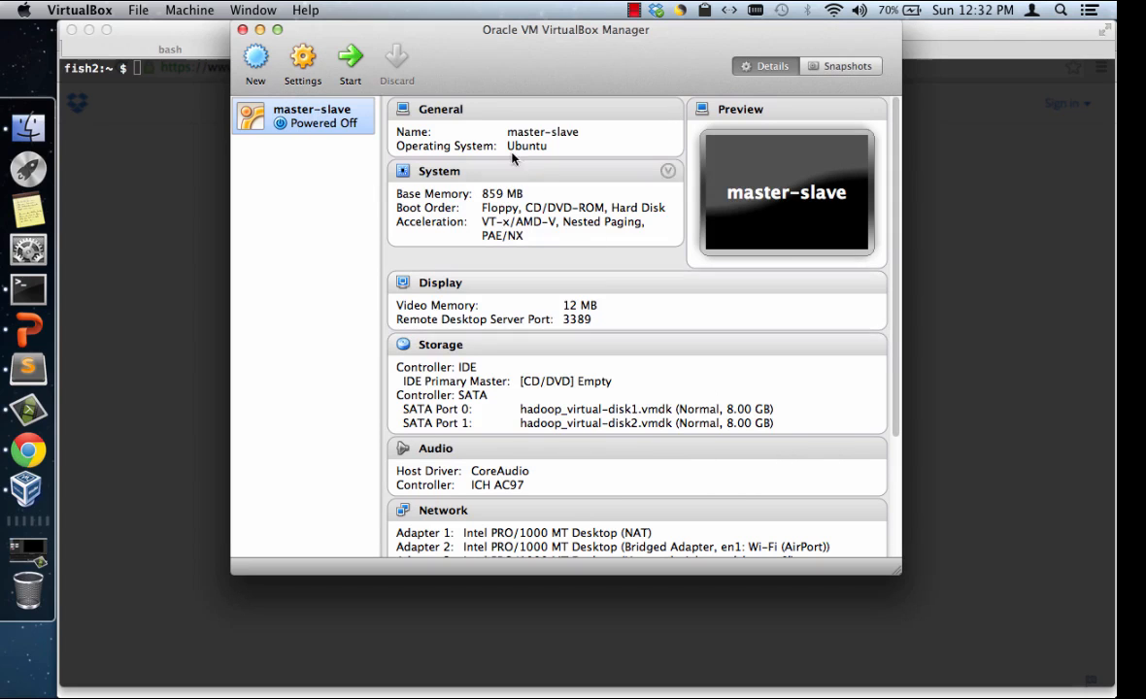
# Step: Start the master-slave virtual machine and log in as user1 with the account password
pyautogui.click(350, 60)
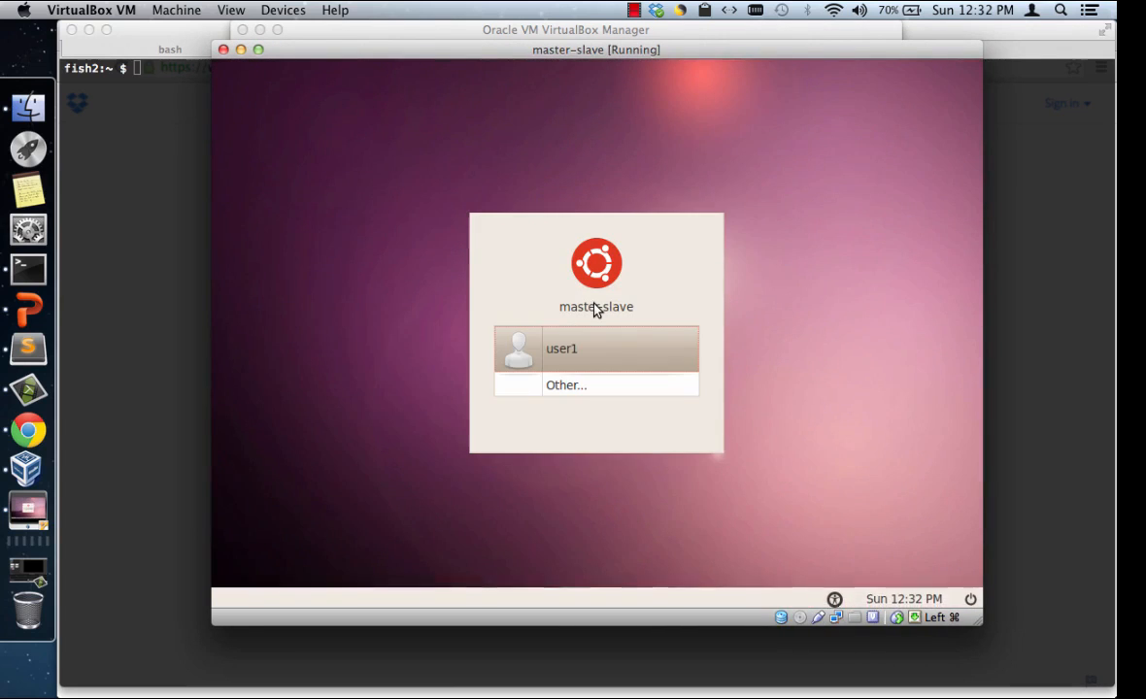
pyautogui.click(599, 345)
pyautogui.write('********')
pyautogui.press('Return')
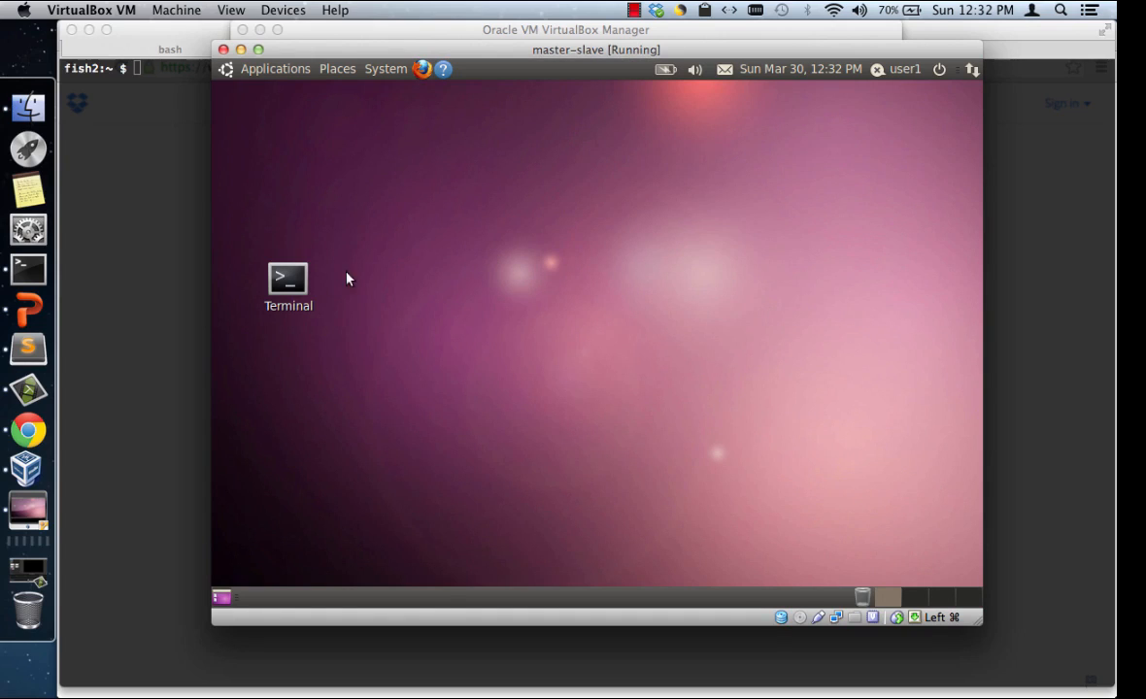
# Step: Open a terminal in the virtual machine, enlarge its window and list all network interfaces with ifconfig -a
pyautogui.doubleClick(287, 280)
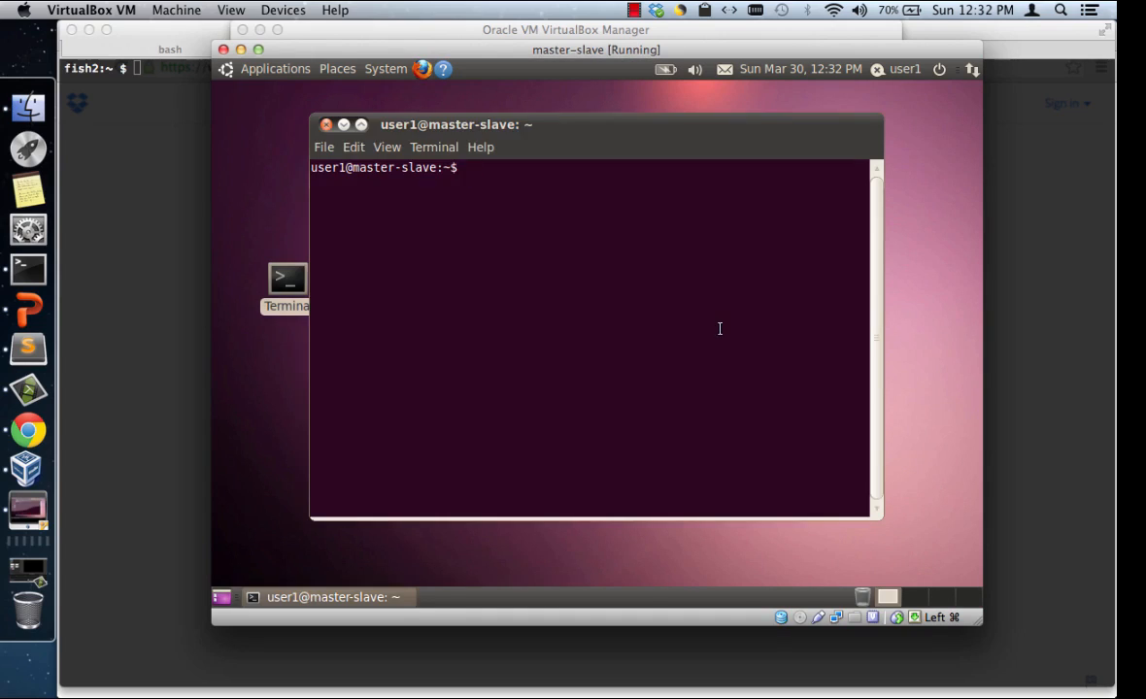
pyautogui.moveTo(881, 519); pyautogui.dragTo(940, 561)
pyautogui.write('ifconfig ')
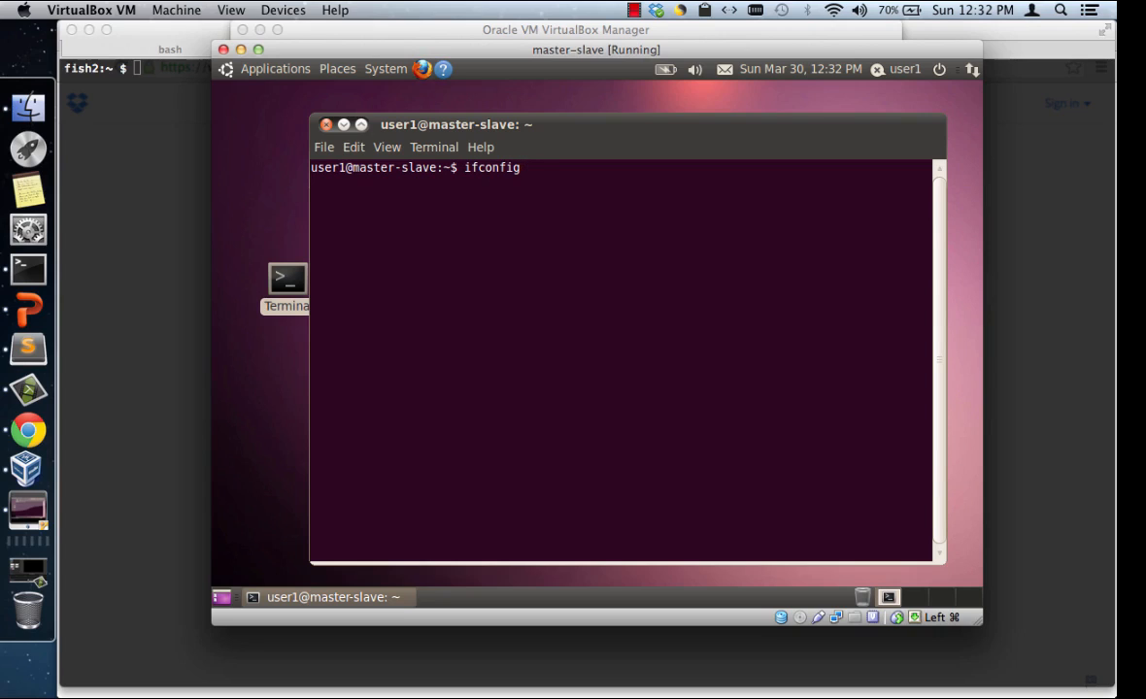
pyautogui.write('-a')
pyautogui.press('Return')
# Step: Examine the interface addresses in the ifconfig output and highlight the inet address of eth7
pyautogui.scroll(4, 847, 371)
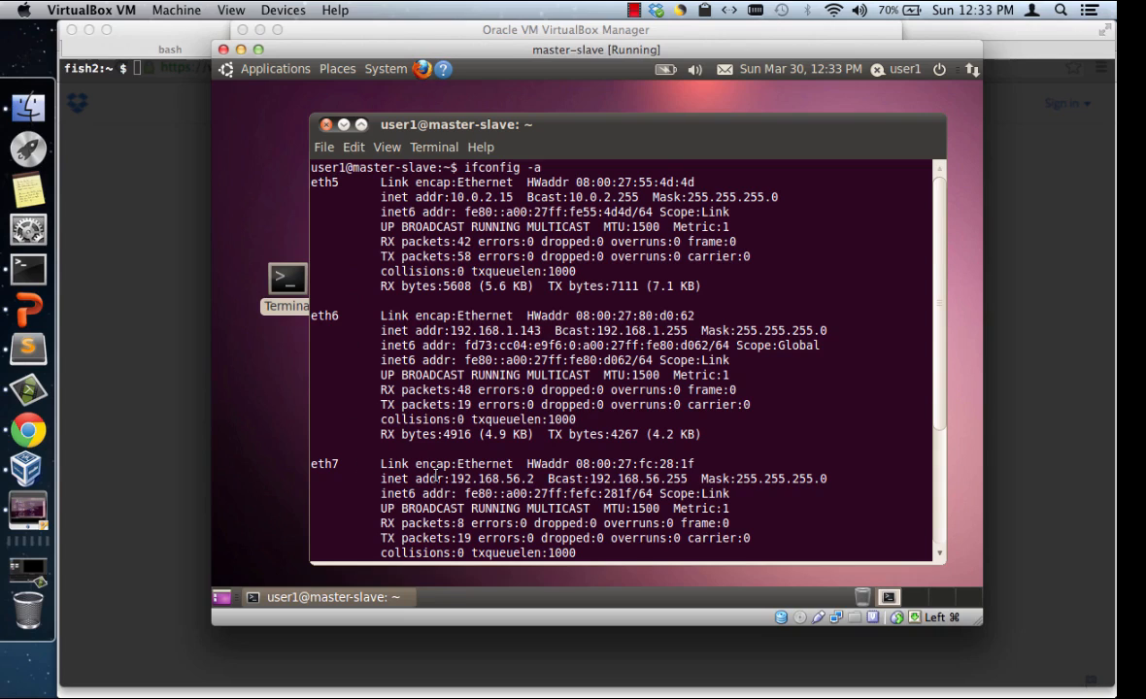
pyautogui.scroll(-3, 358, 466)
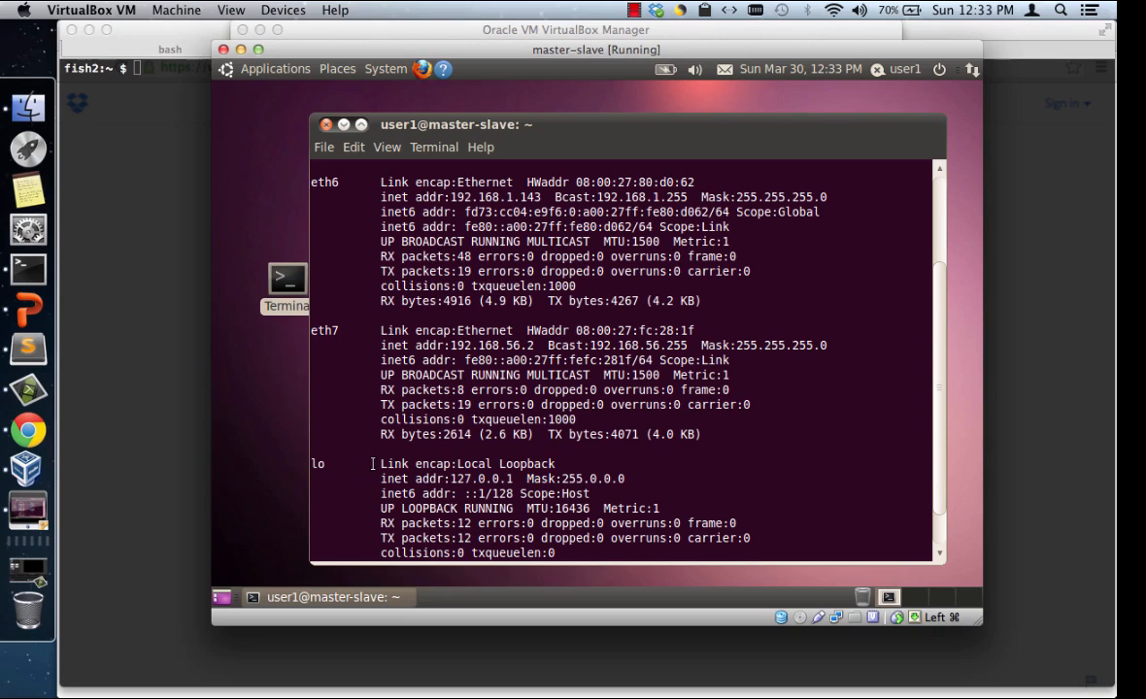
pyautogui.scroll(3, 482, 483)
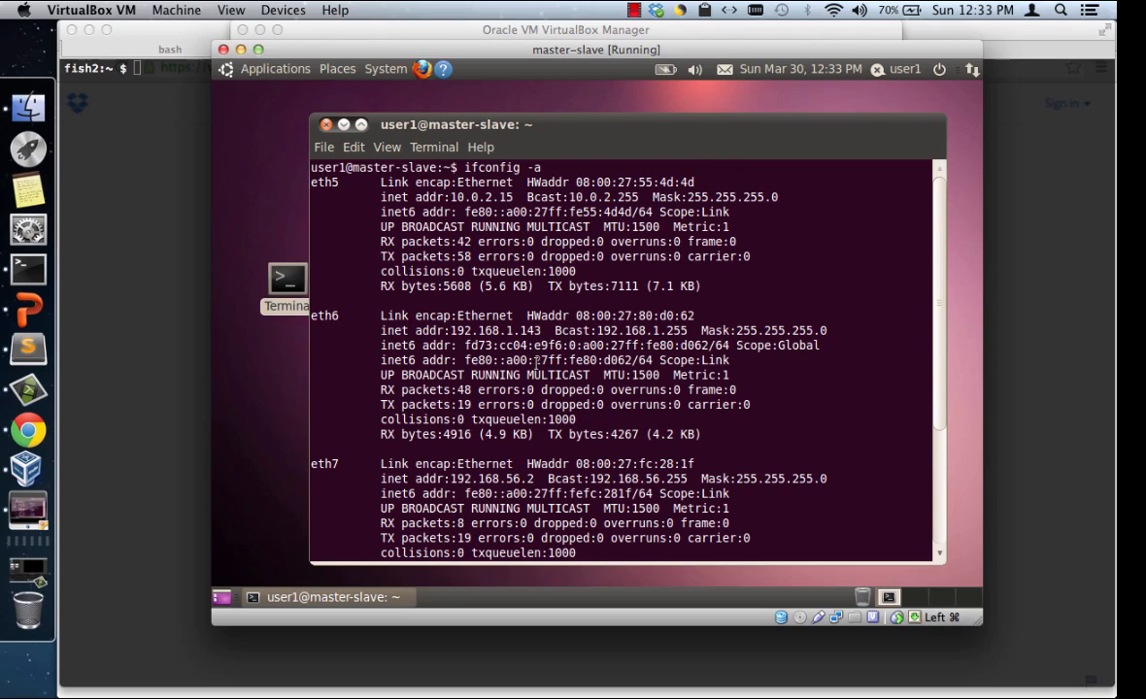
pyautogui.scroll(-1, 538, 362)
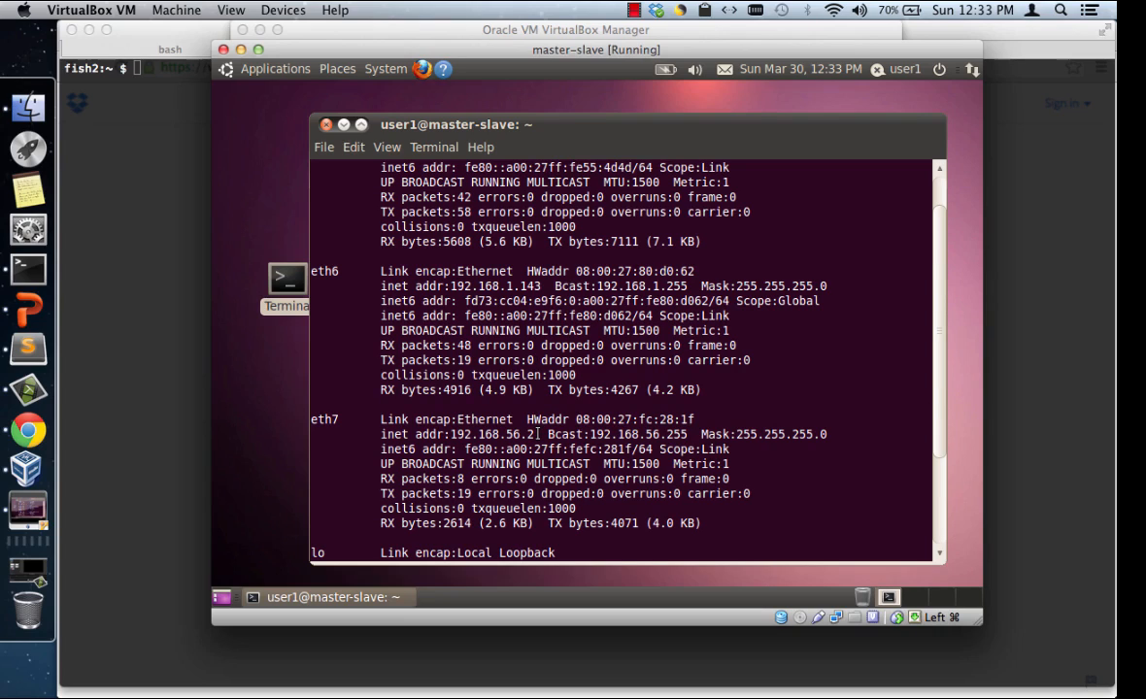
pyautogui.moveTo(538, 434); pyautogui.dragTo(450, 434)
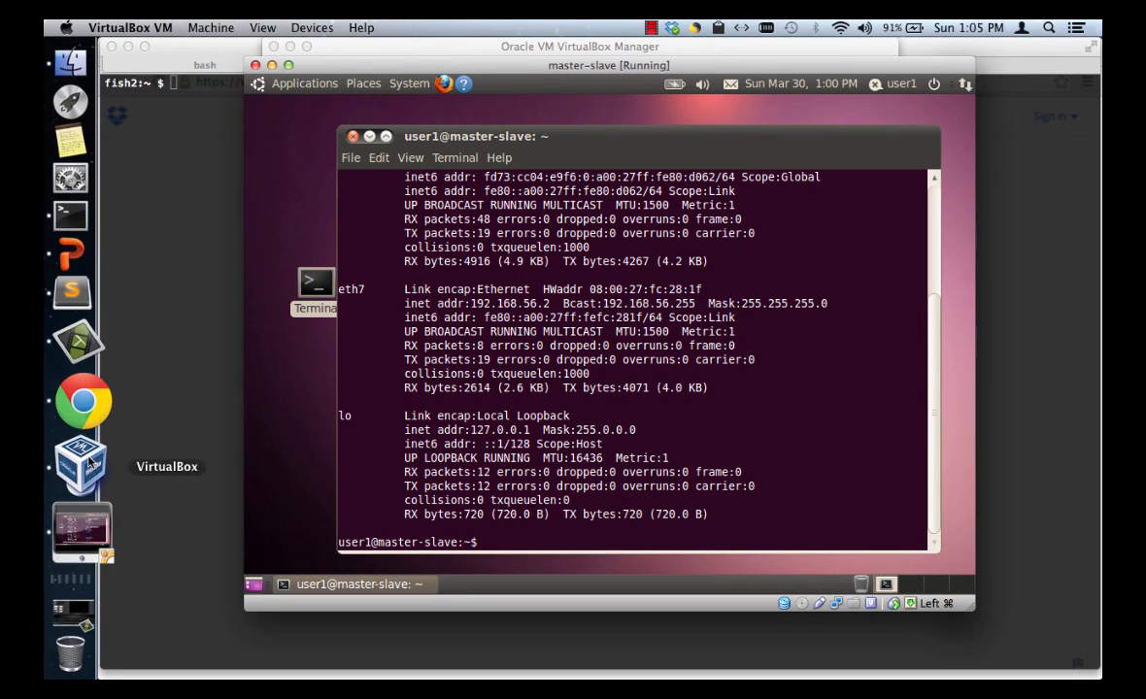
# Step: Switch to PowerPoint to view the Virtual Machine Setup slide of hadoop_final_ppt.pptx
pyautogui.click(85, 310)
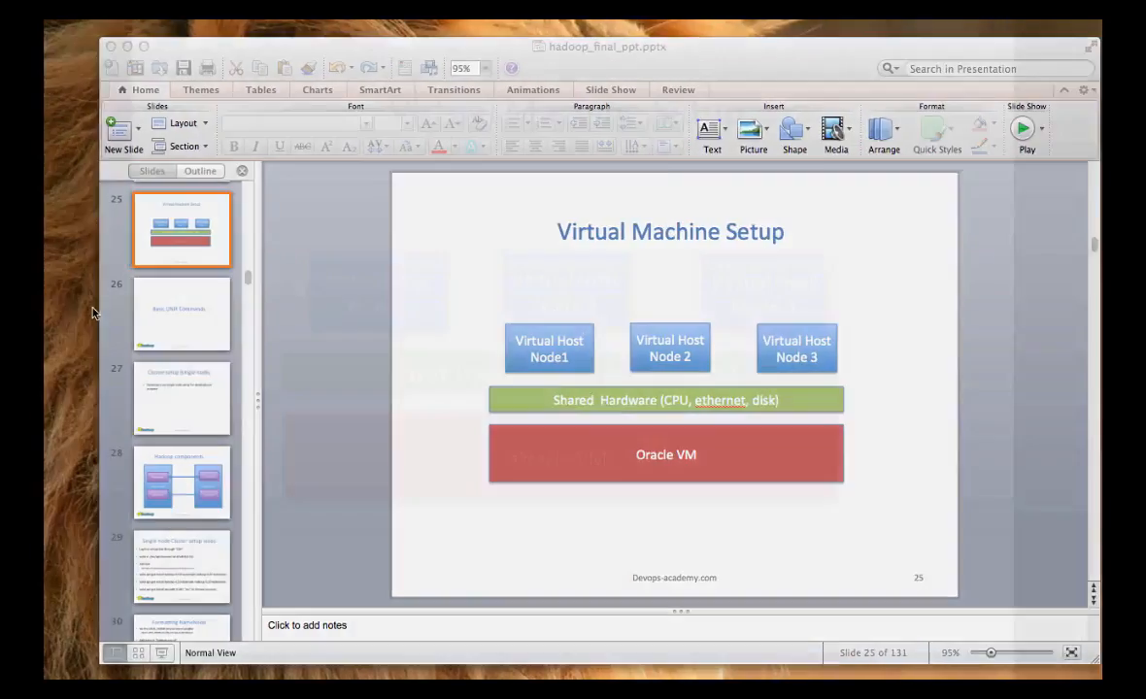